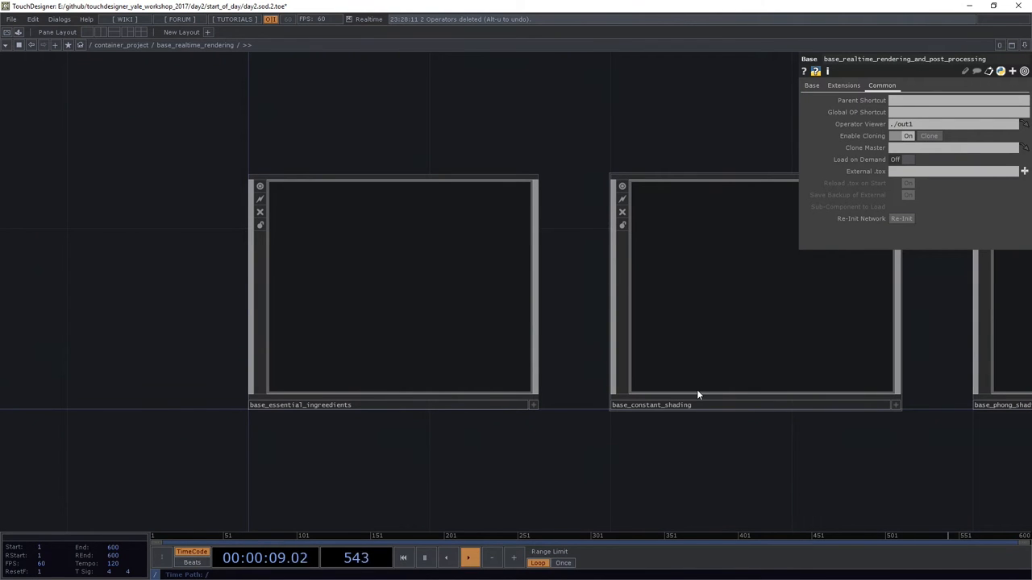
Dive into the base_constant_shading component and frame its empty network
drag(725, 447, 628, 443)
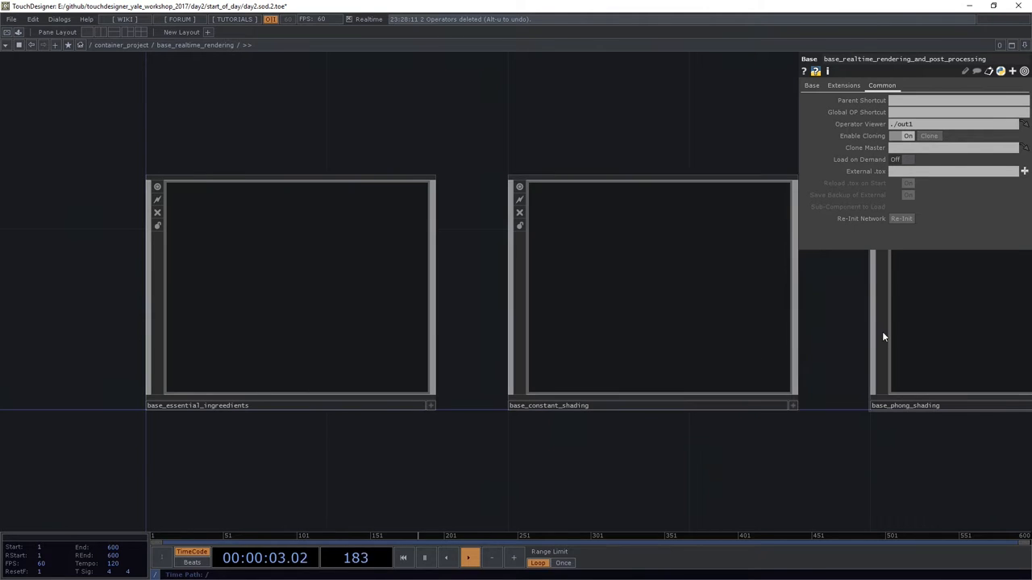
double_click(703, 365)
drag(703, 364, 419, 331)
drag(370, 280, 483, 278)
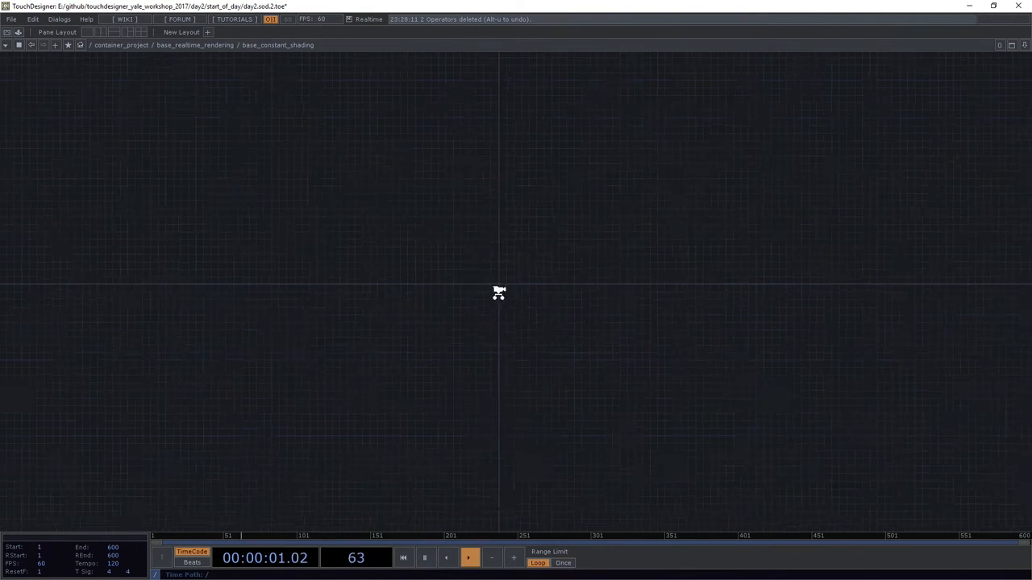
scroll(496, 307, up, 4)
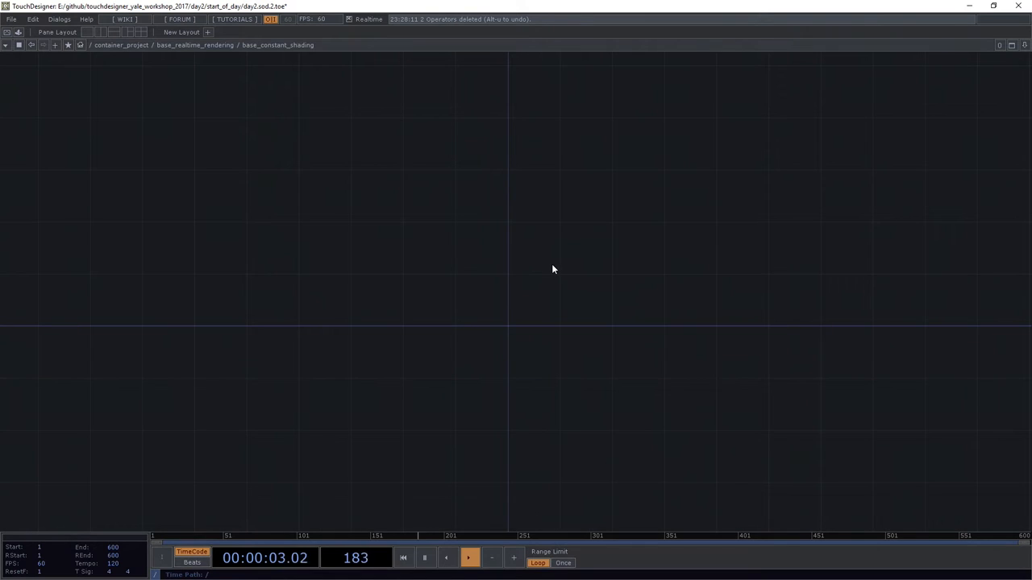
Add a Geometry COMP geo1 holding the default torus
key(Tab)
click(374, 278)
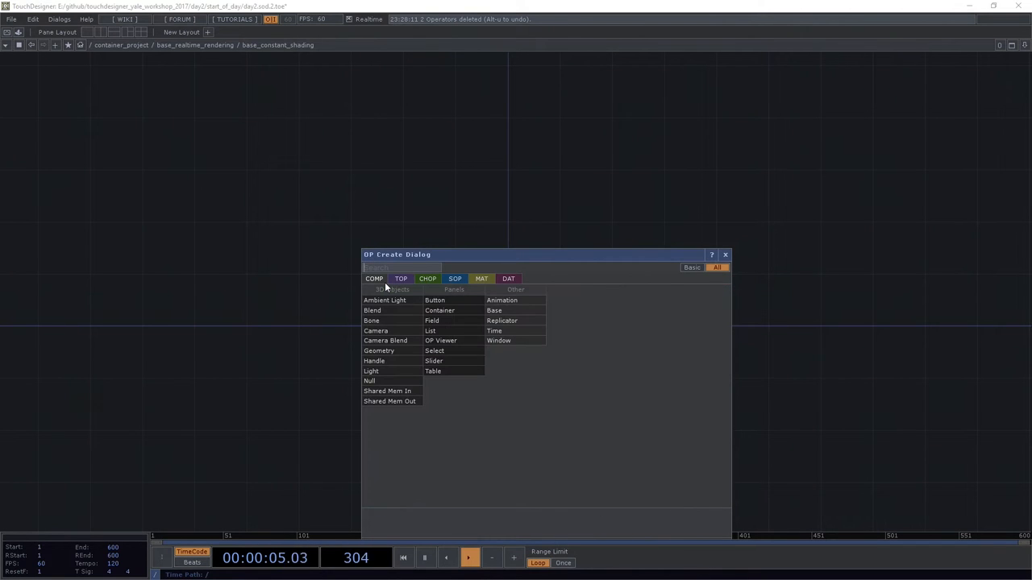
text(ge)
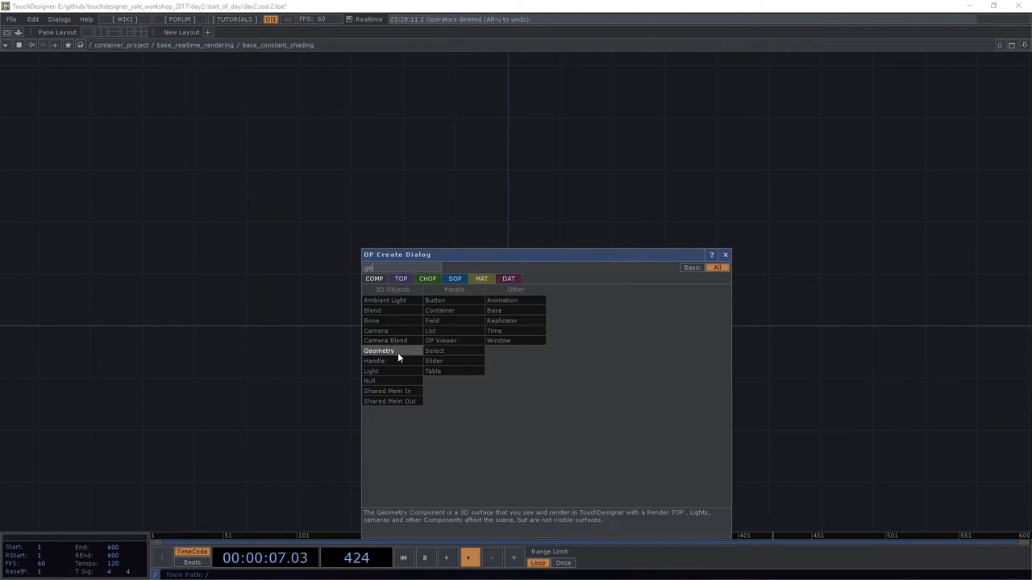
click(379, 351)
click(551, 211)
drag(546, 190, 548, 201)
Add a Camera COMP cam1 below geo1
key(Tab)
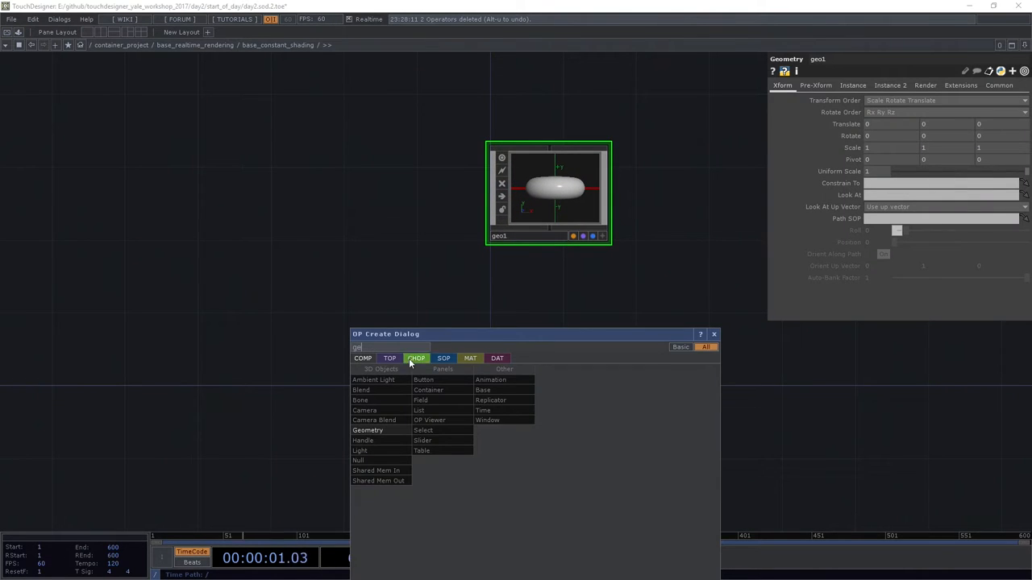
click(390, 358)
key(BackSpace)
key(BackSpace)
text(ca)
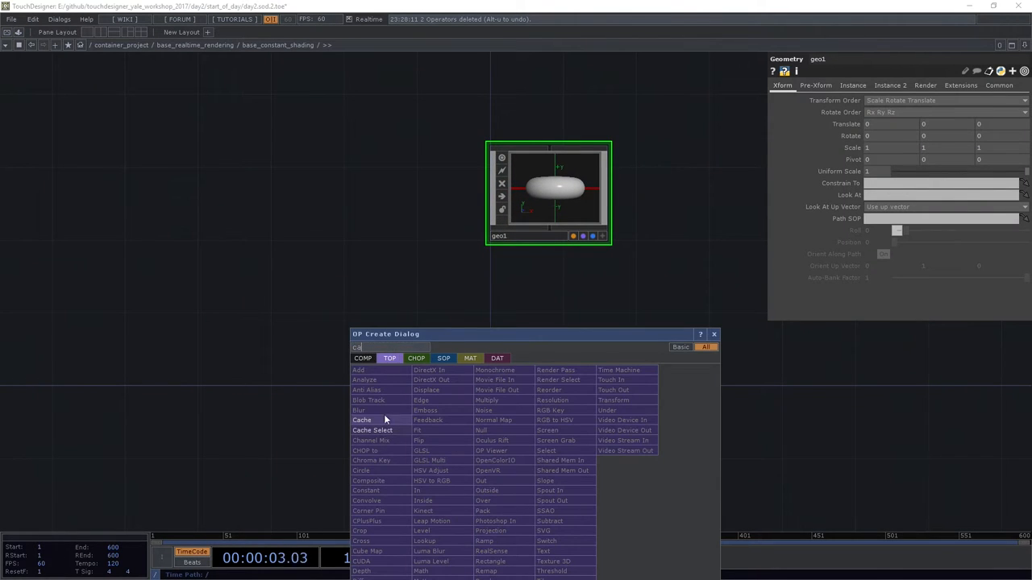
text(m)
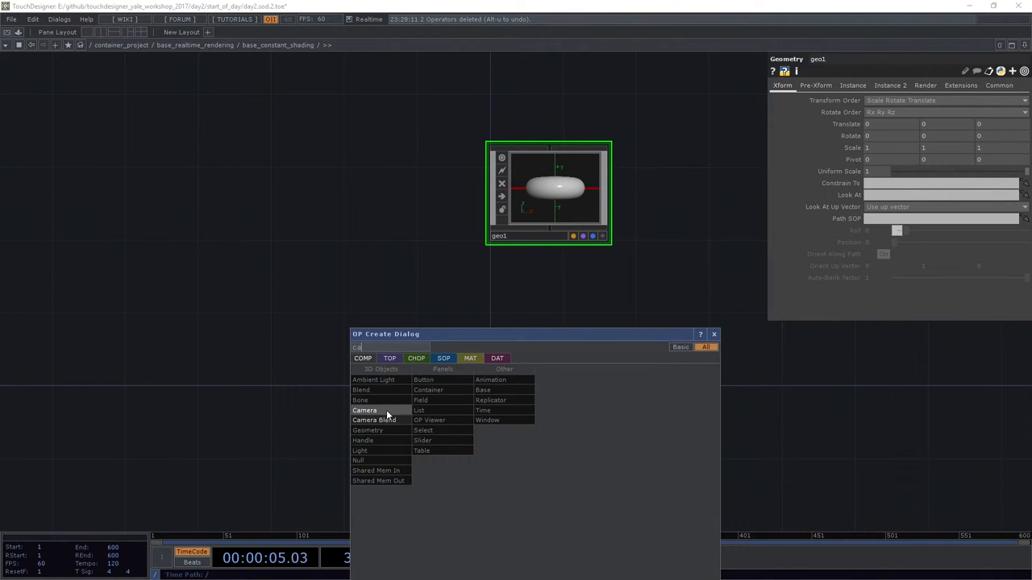
click(386, 406)
click(599, 351)
drag(580, 347, 532, 343)
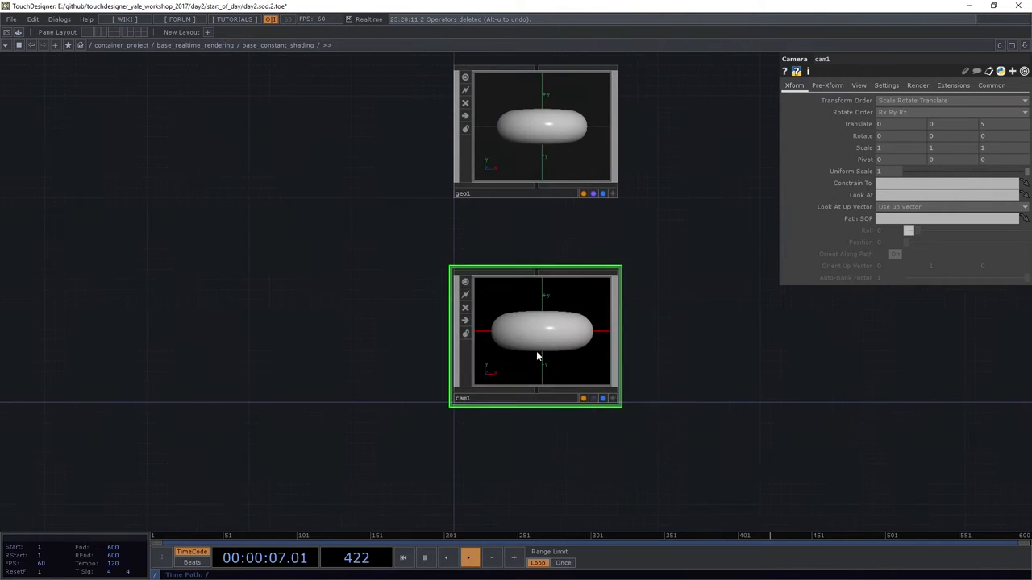
key(h)
Add a Render TOP render1 that renders geo1 through cam1, and frame all three nodes
double_click(622, 326)
click(471, 341)
text(re)
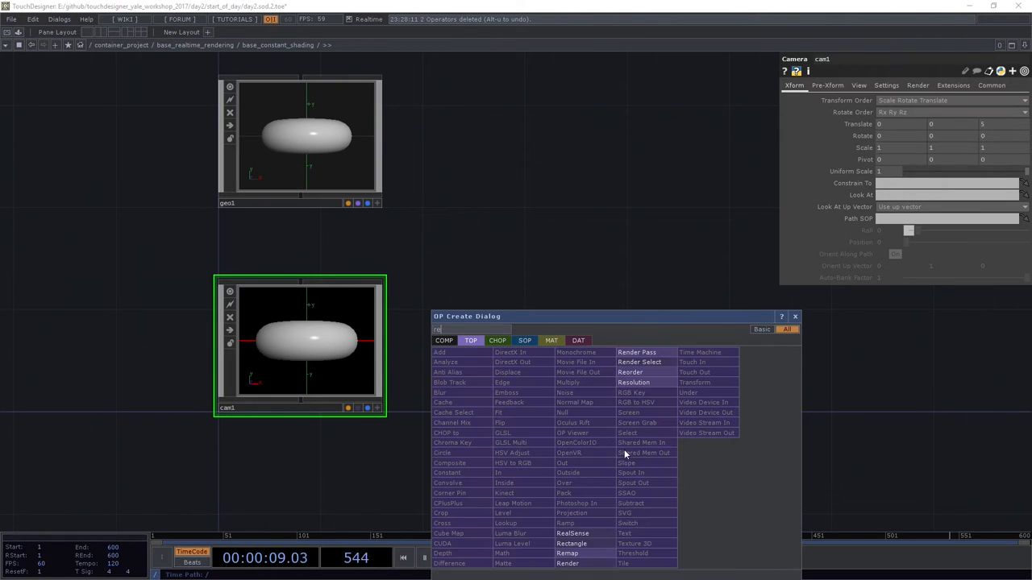
click(571, 563)
click(531, 358)
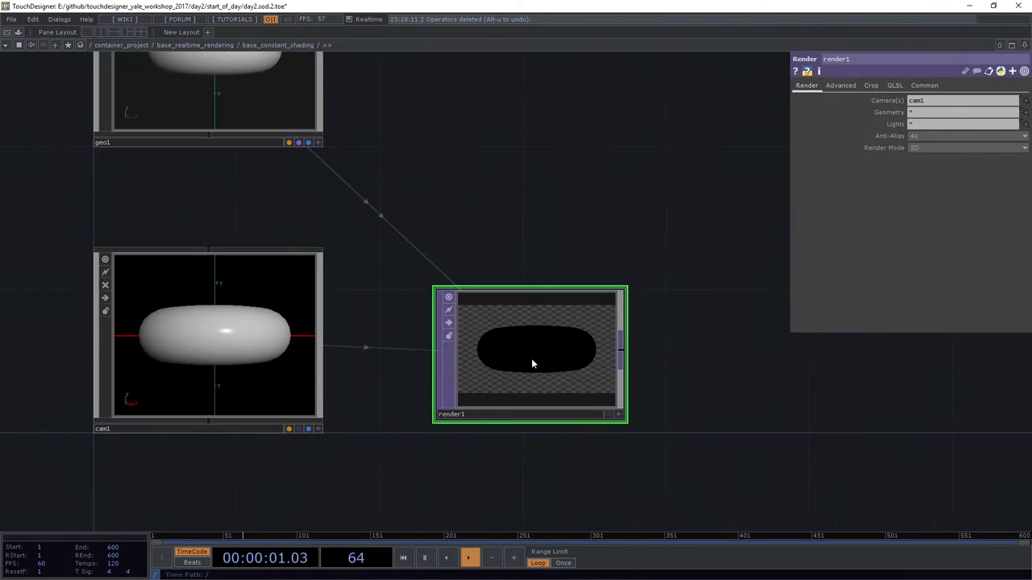
key(h)
scroll(468, 386, down, 4)
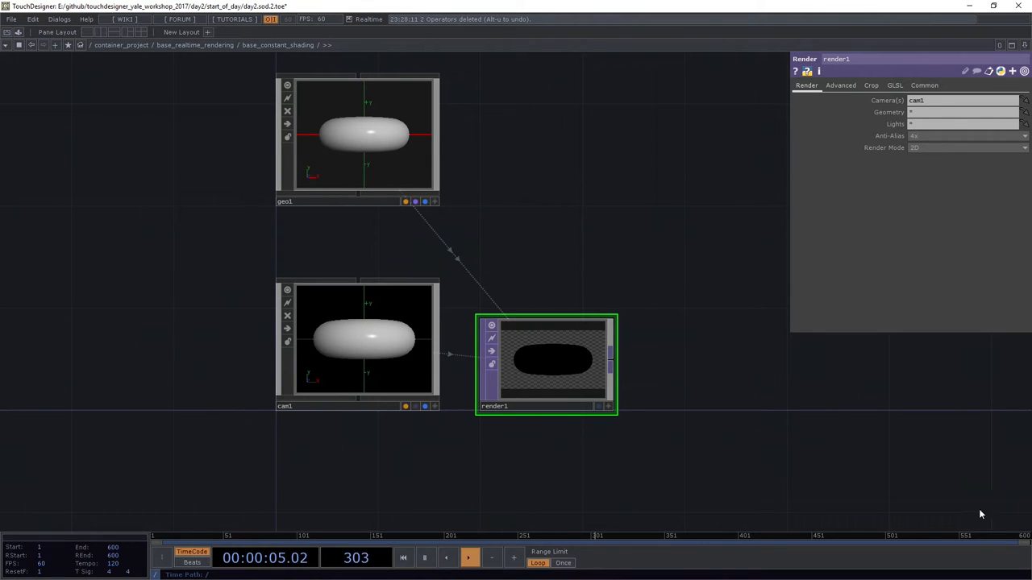
right_click(596, 403)
click(516, 266)
drag(516, 169, 593, 235)
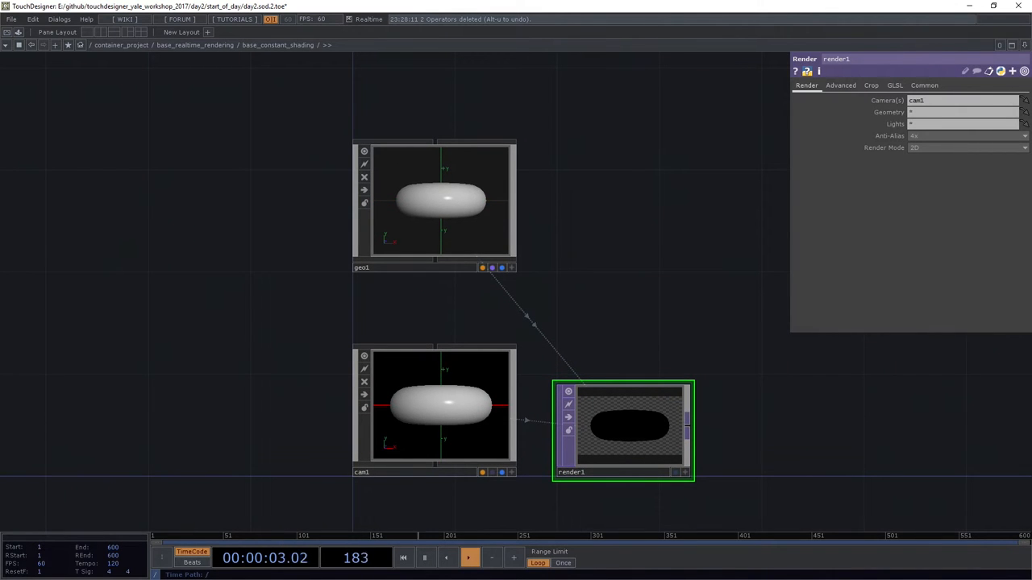
drag(471, 221, 553, 270)
scroll(523, 252, up, 4)
scroll(523, 252, up, 4)
scroll(524, 253, up, 4)
scroll(523, 252, up, 3)
scroll(527, 258, up, 3)
Inside geo1, delete torus1 and replace it with a Rectangle SOP
key(p)
scroll(527, 258, down, 5)
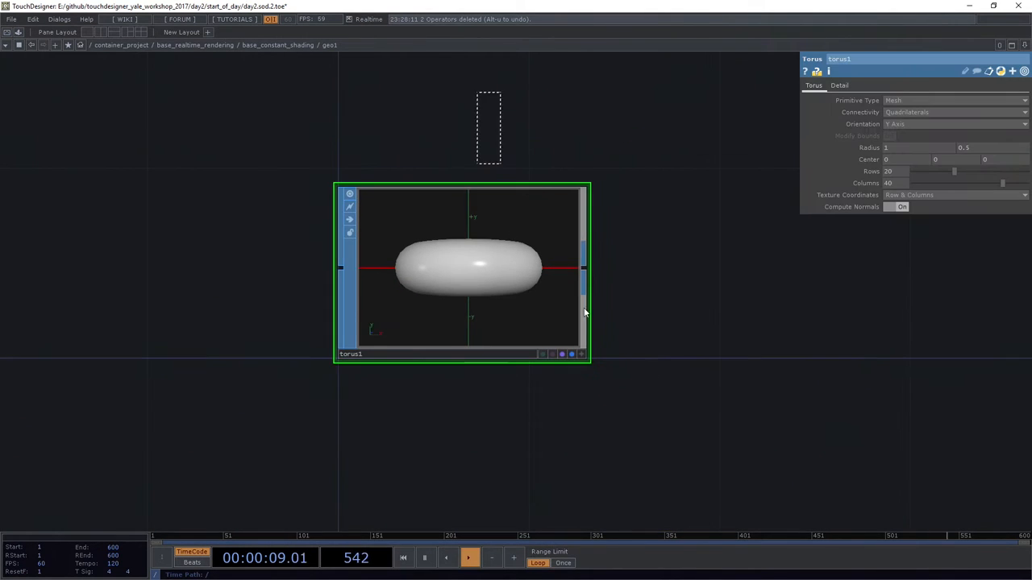
key(Delete)
double_click(674, 376)
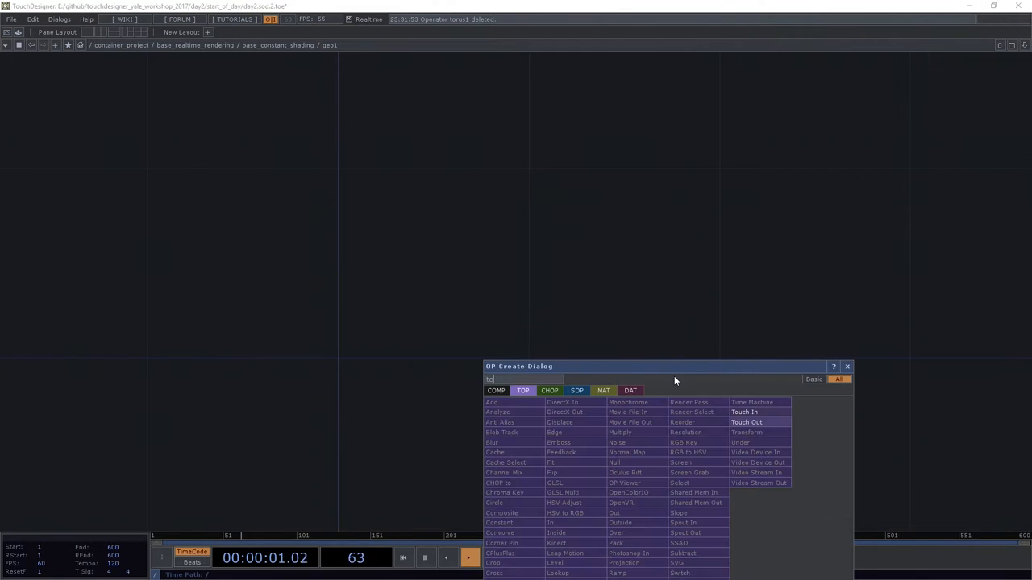
key(Tab)
key(Tab)
key(Tab)
text(rec)
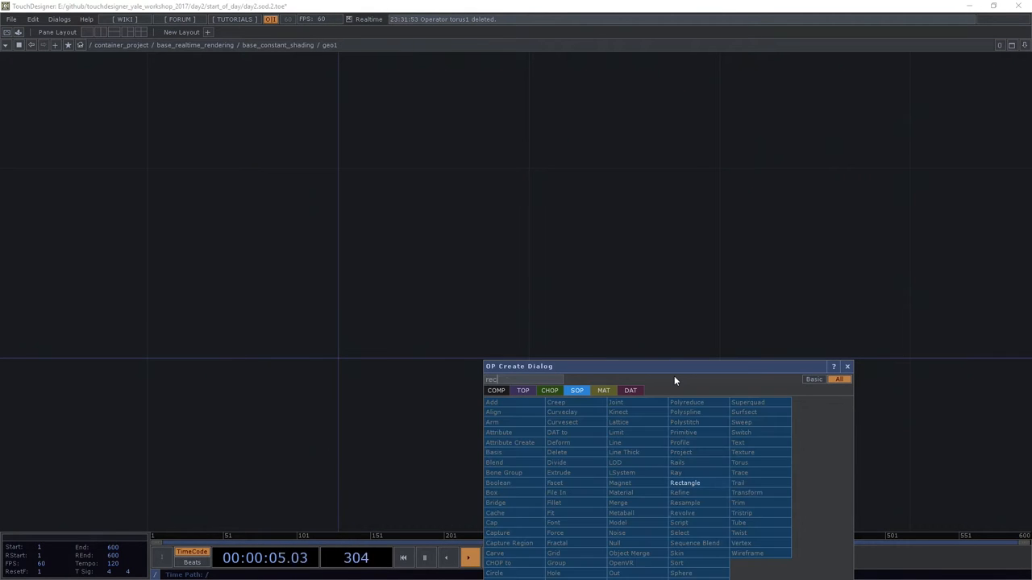
click(685, 483)
click(487, 268)
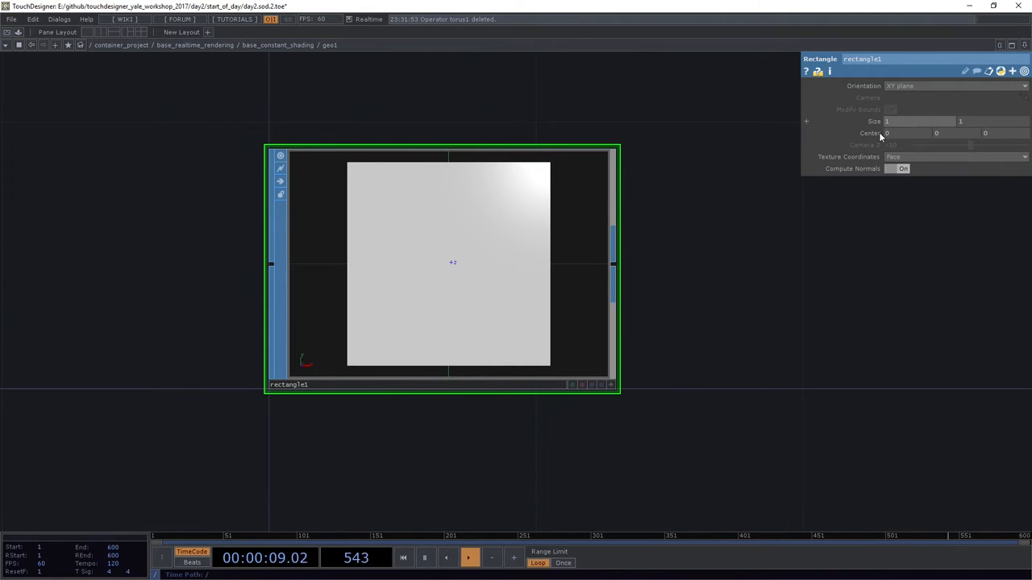
scroll(661, 282, down, 3)
Return to the parent network and check that render1 now shows the square
key(u)
scroll(540, 247, up, 3)
click(584, 409)
scroll(583, 410, up, 3)
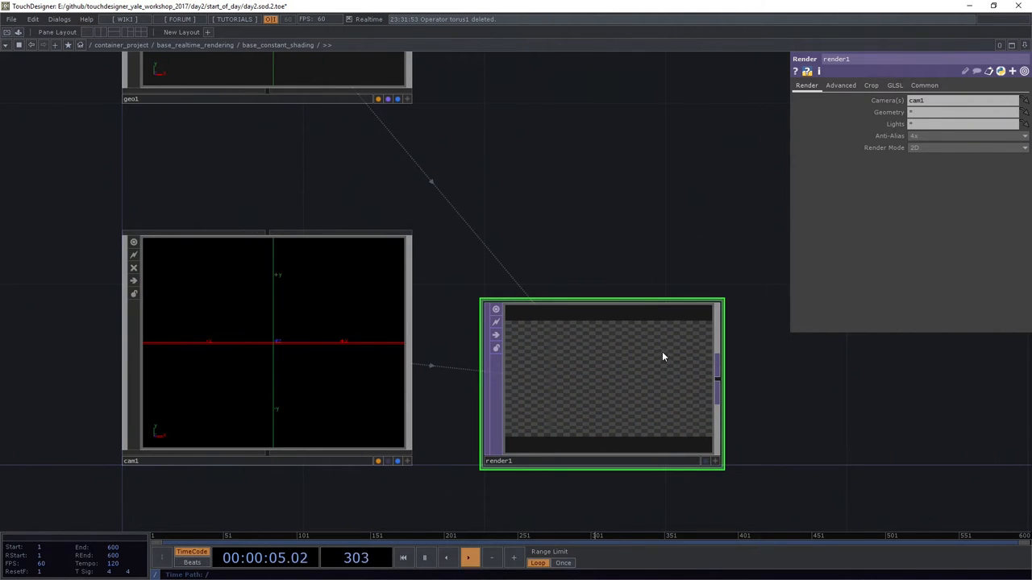
scroll(584, 175, up, 3)
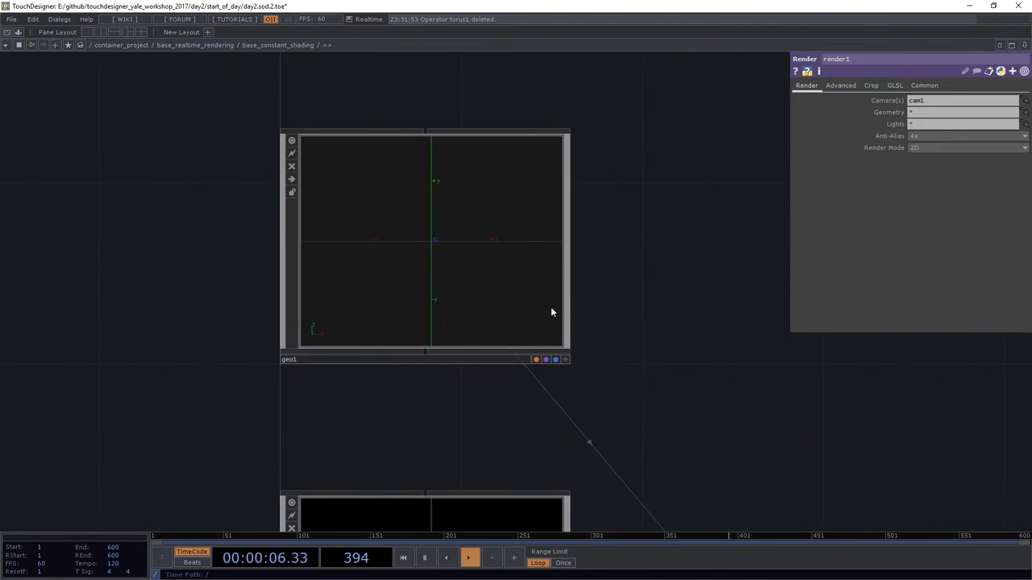
double_click(461, 259)
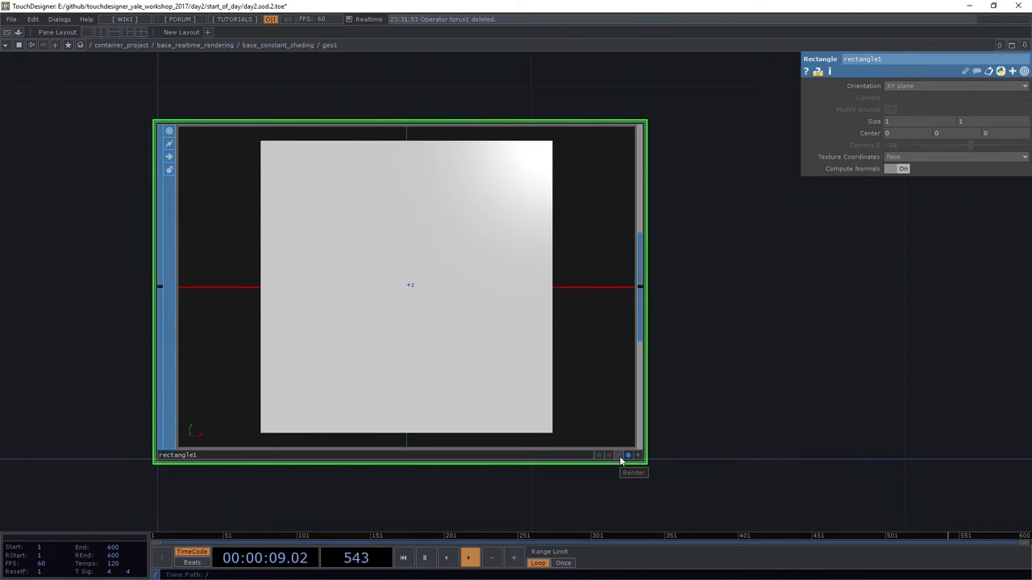
drag(694, 387, 510, 165)
scroll(509, 165, down, 5)
key(u)
click(540, 403)
scroll(473, 113, up, 5)
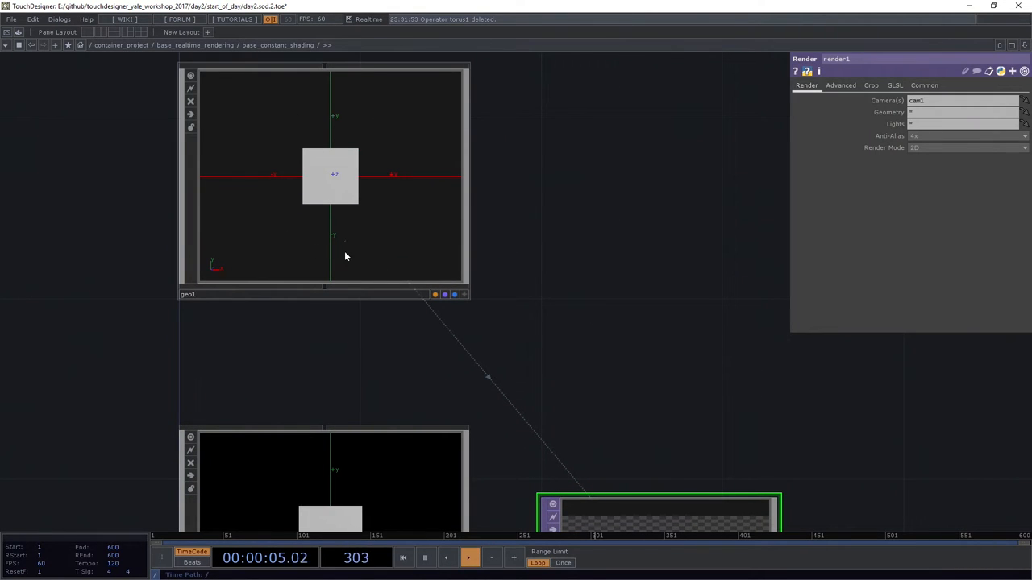
drag(581, 137, 396, 524)
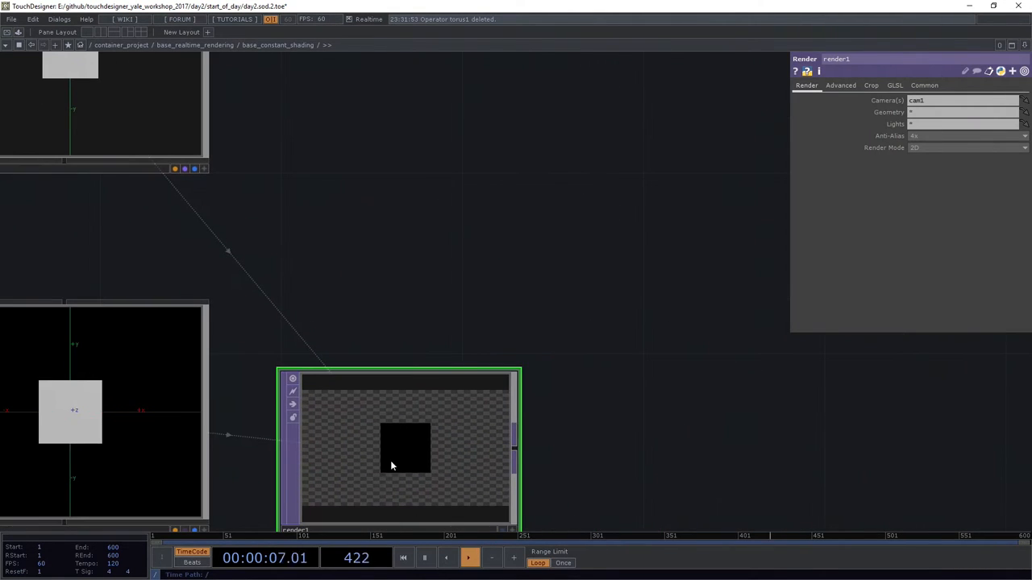
drag(388, 457, 386, 241)
scroll(404, 251, down, 4)
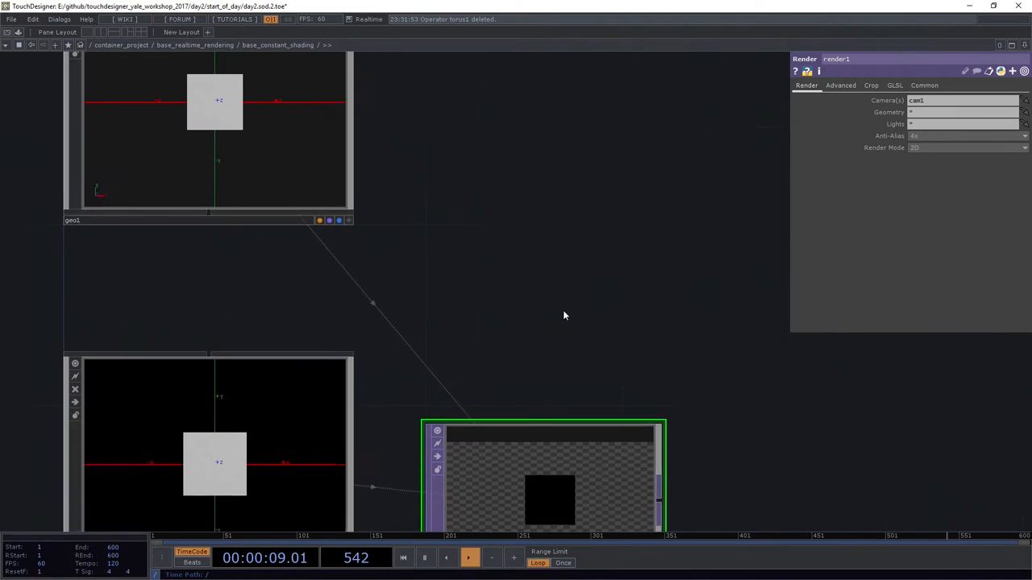
scroll(556, 306, down, 3)
Set geo1 Scale X to 1.778 and bring cam1 closer at Translate Z 3
click(359, 105)
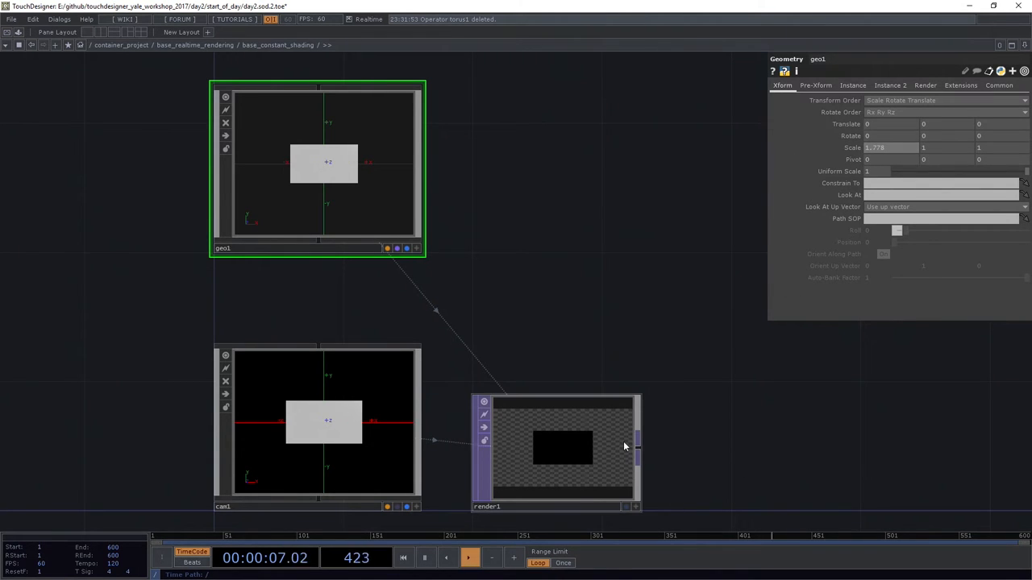
scroll(609, 445, up, 2)
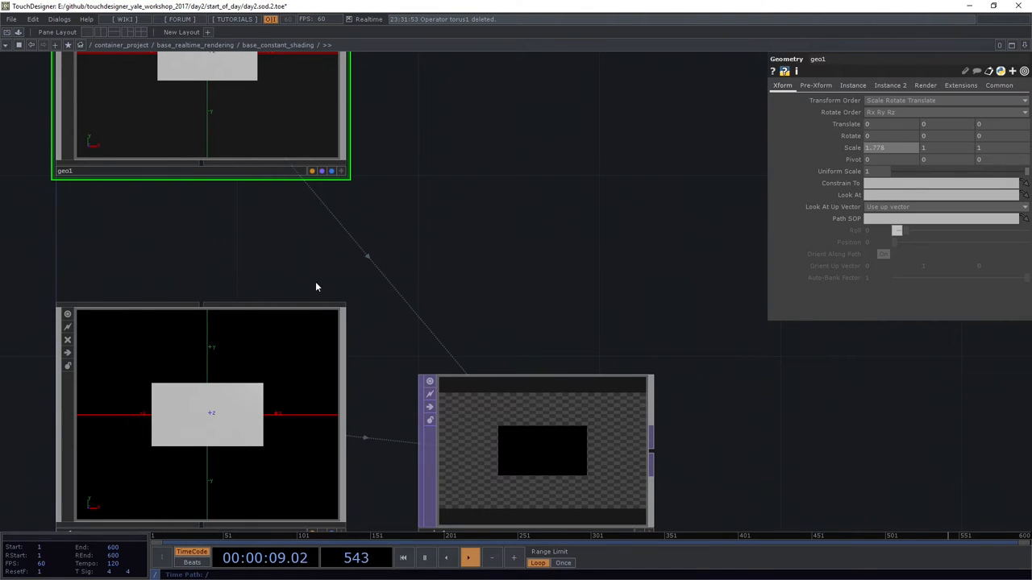
click(309, 387)
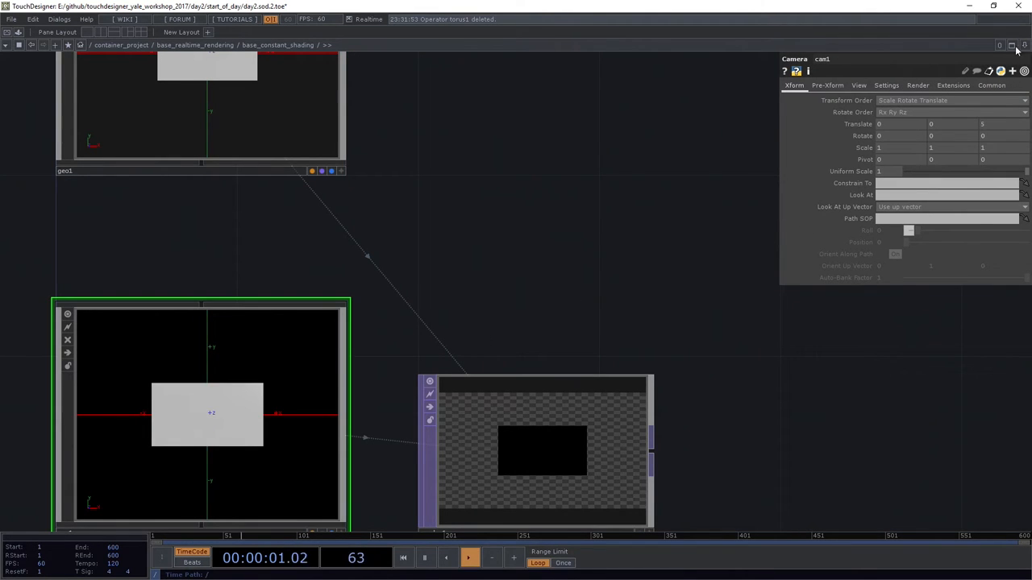
drag(992, 124, 1000, 117)
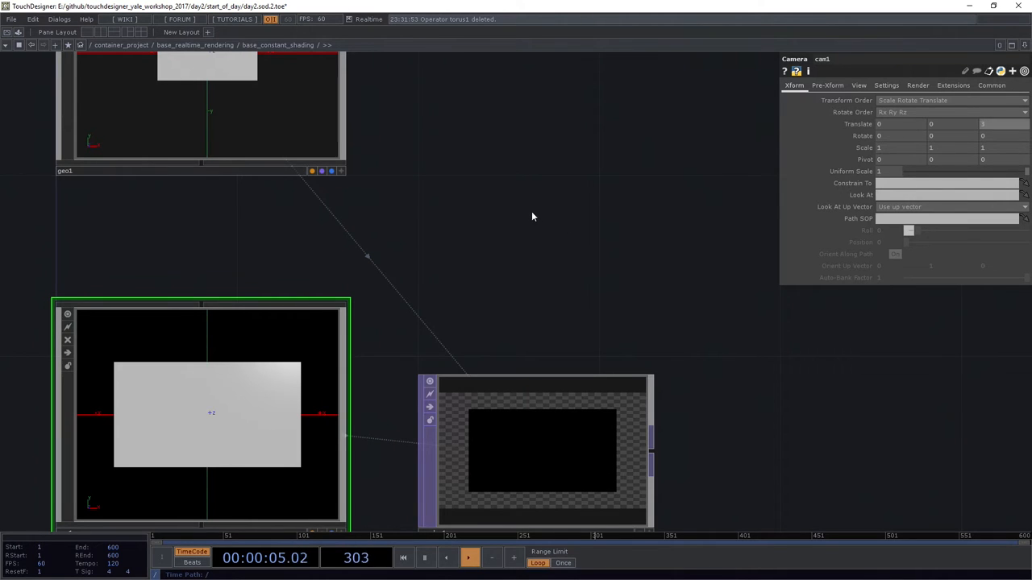
scroll(582, 225, down, 3)
key(Tab)
click(301, 223)
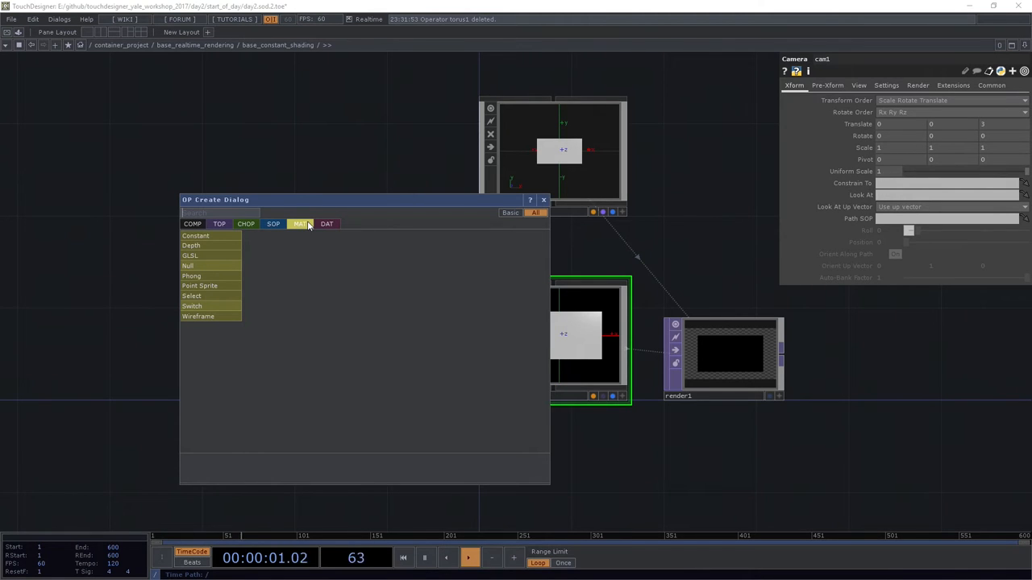
Create a Constant MAT constant1 and assign it as geo1's material so the rectangle renders solid white
click(308, 225)
mouse_move(211, 246)
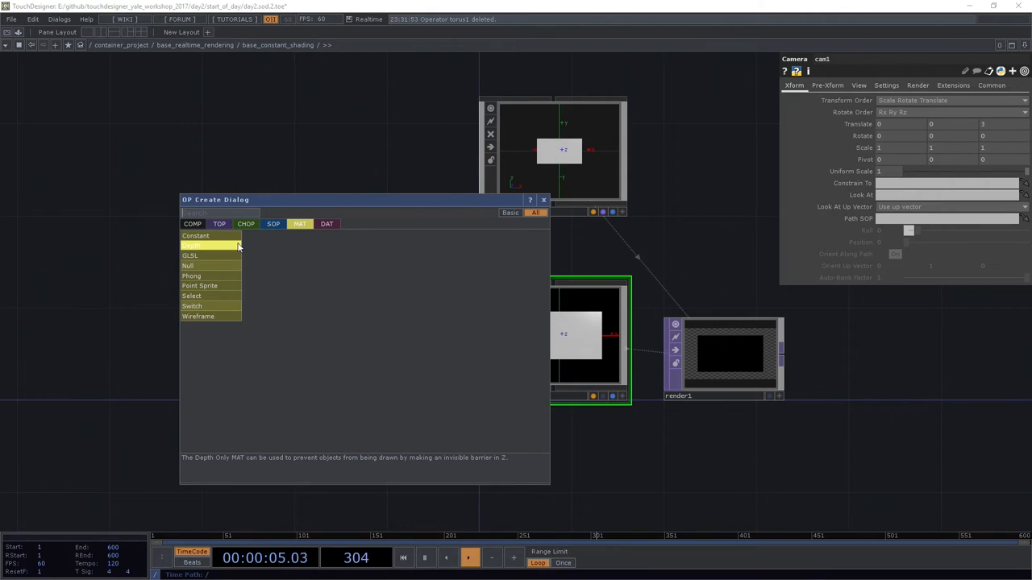
click(196, 235)
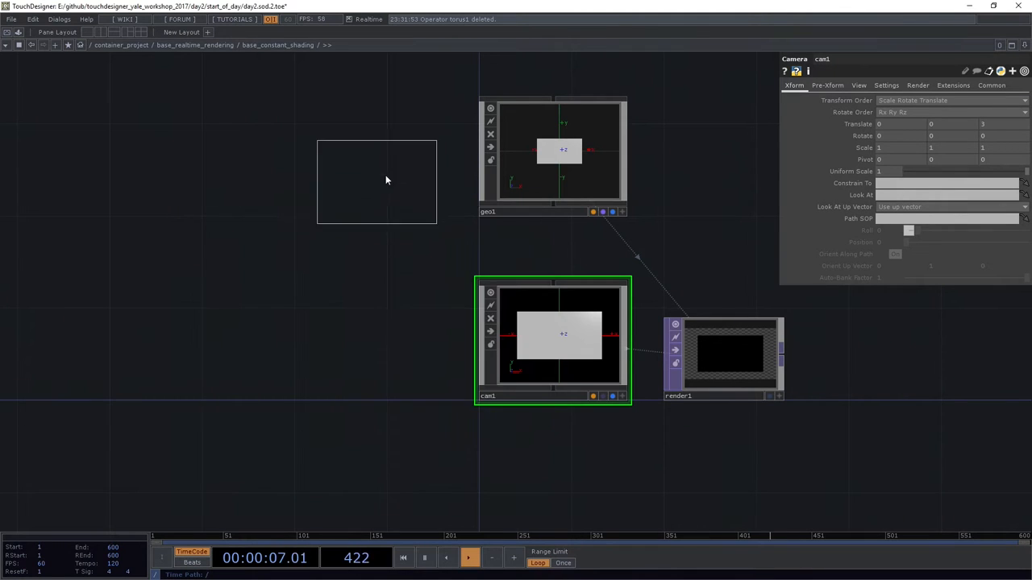
click(380, 173)
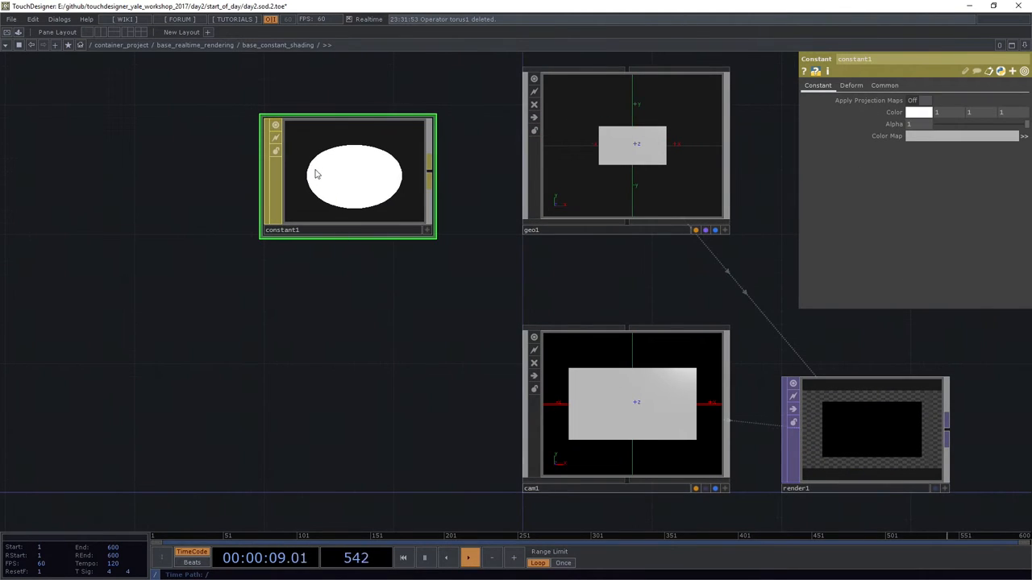
drag(337, 176, 655, 143)
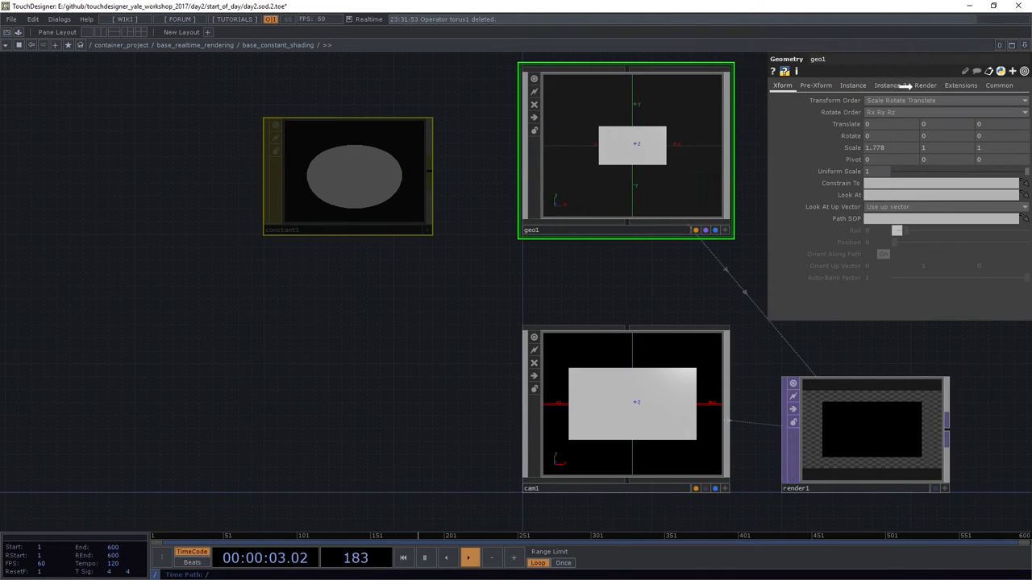
click(924, 86)
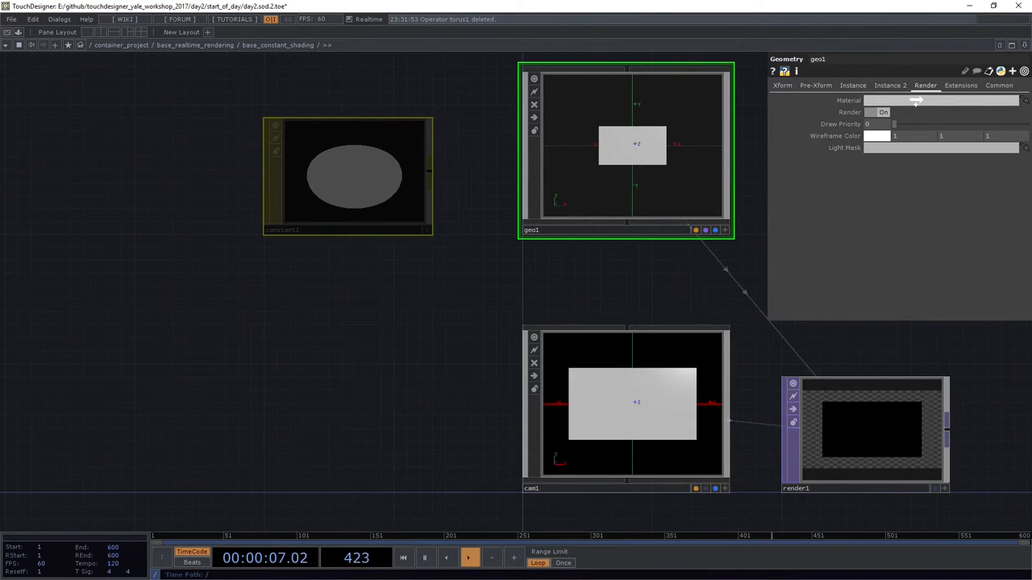
click(912, 101)
scroll(737, 376, up, 3)
scroll(736, 376, down, 5)
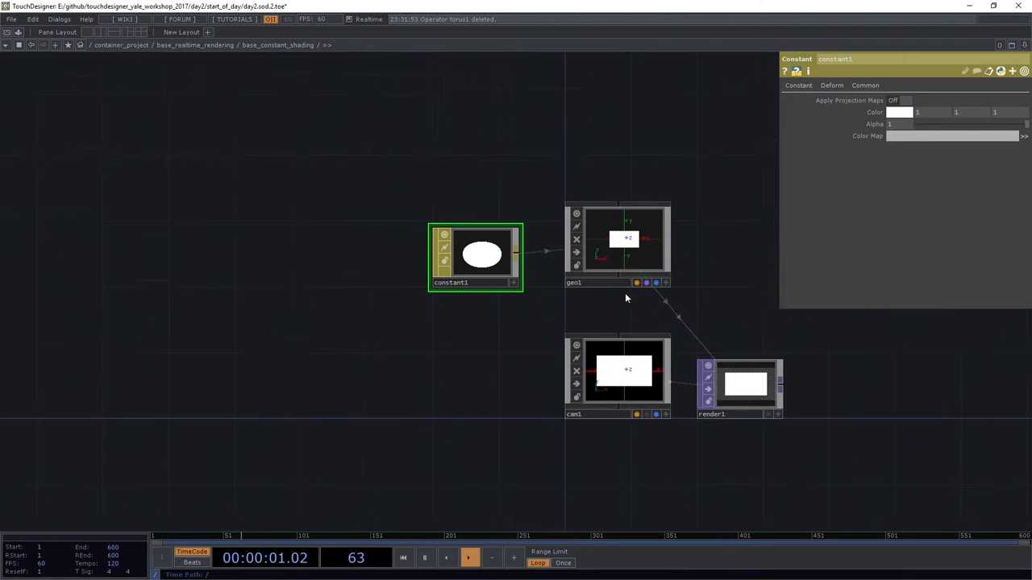
scroll(615, 289, up, 4)
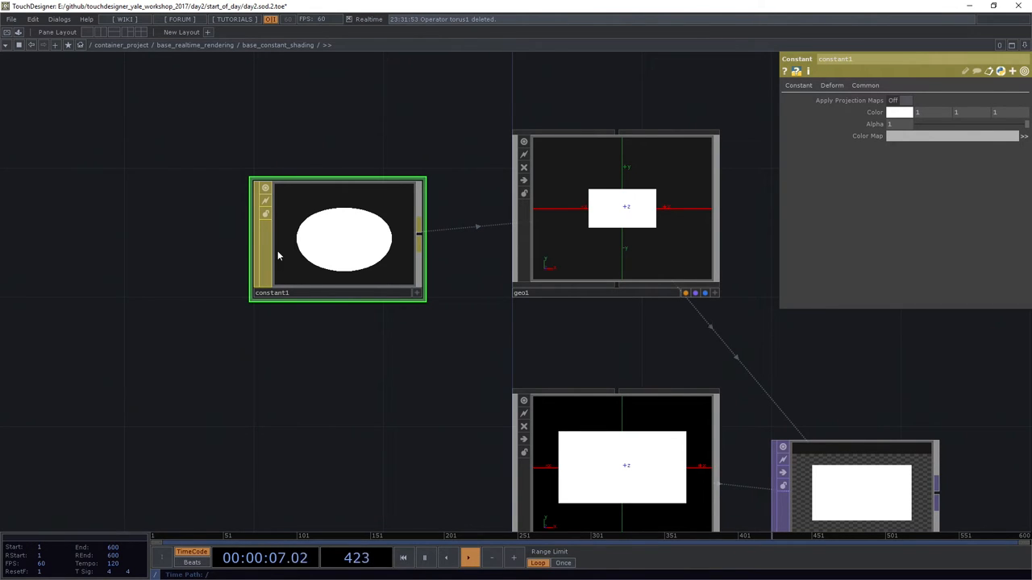
scroll(315, 320, down, 3)
Add a Movie File In TOP moviefilein1 to the network
key(Tab)
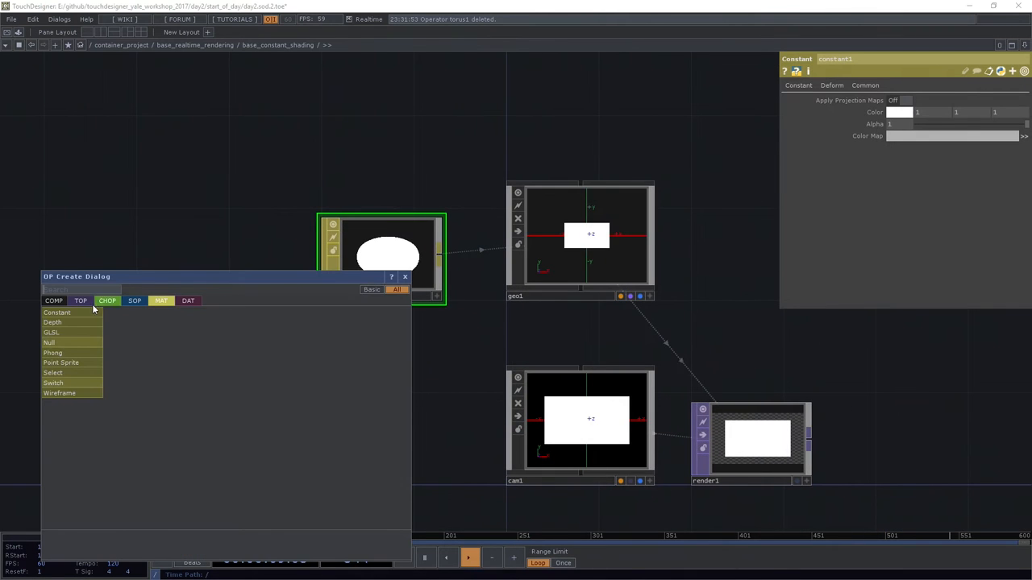
click(80, 300)
text(mov)
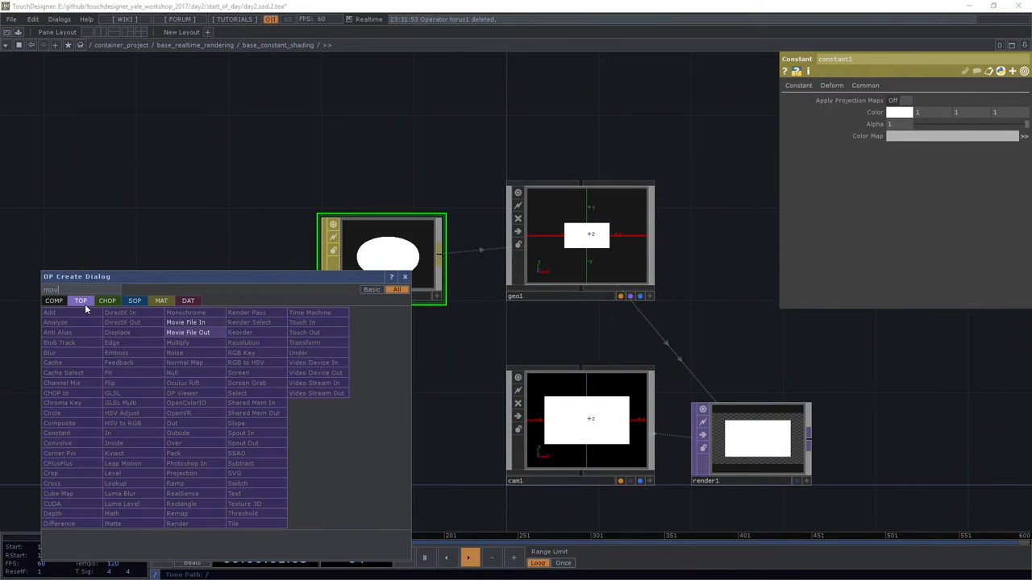
click(185, 322)
click(146, 262)
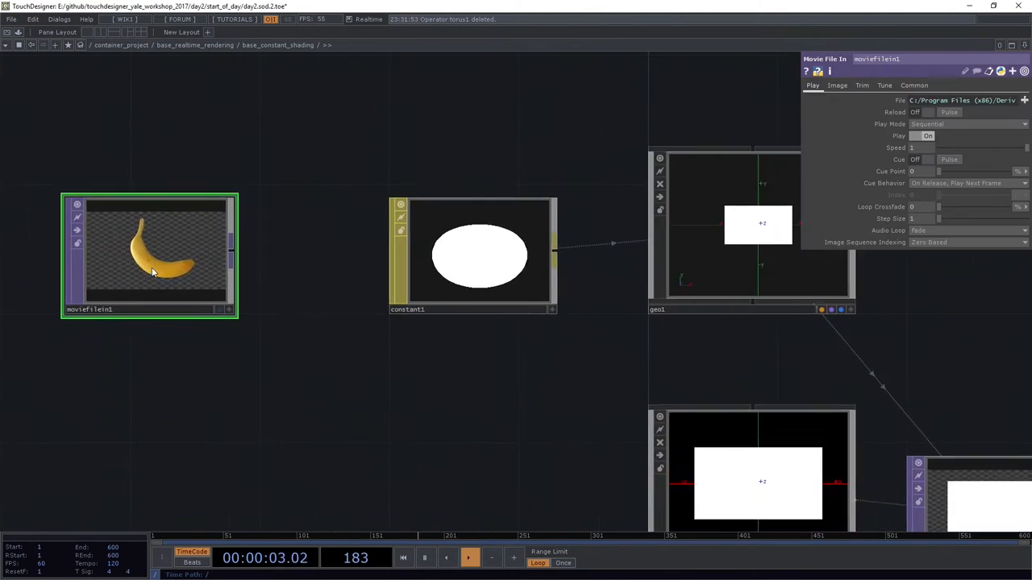
scroll(201, 335, up, 3)
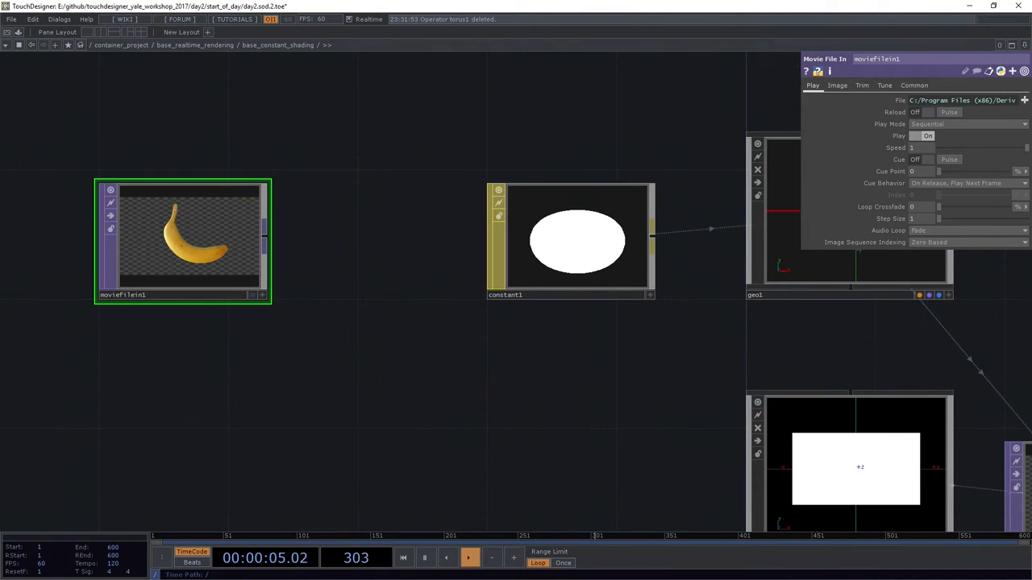
Load the Nature sample clip Movie.2.mp4 into moviefilein1
click(1024, 100)
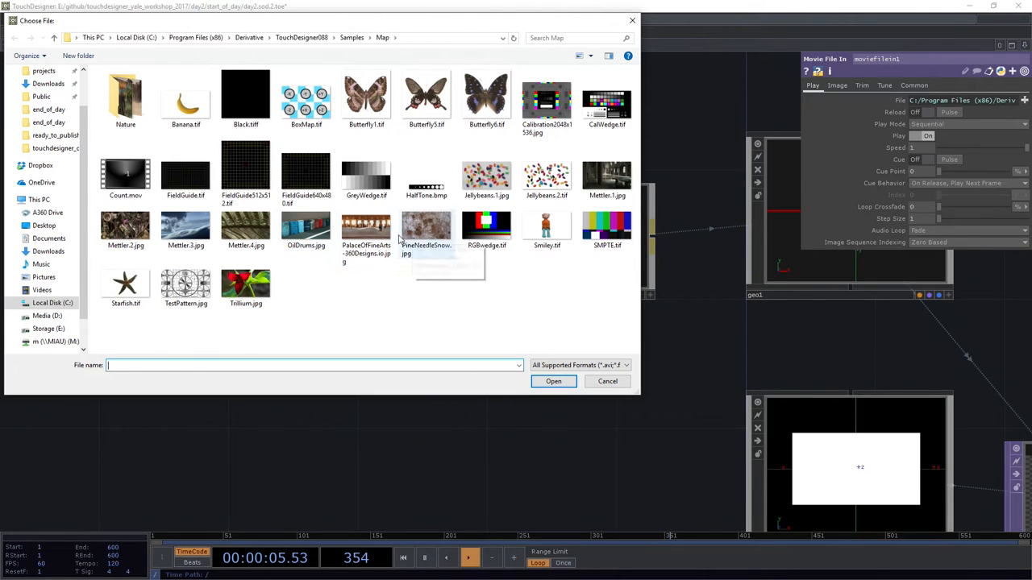
click(306, 230)
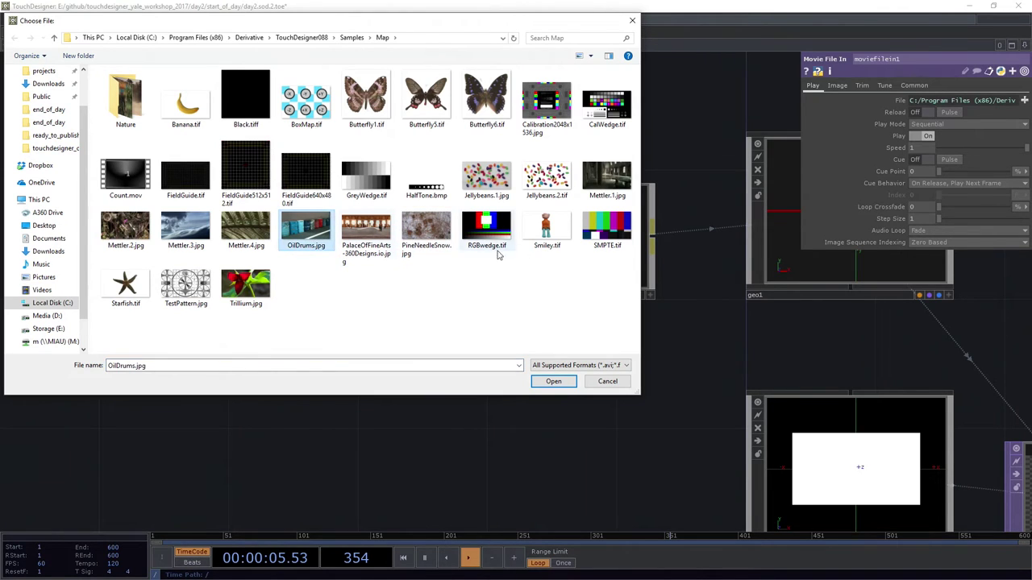
double_click(125, 100)
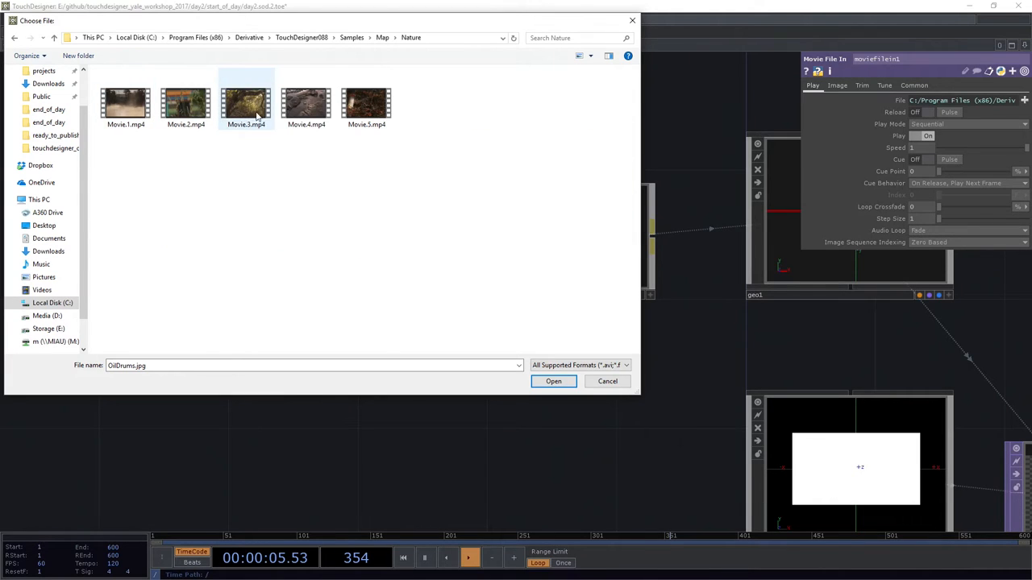
click(185, 104)
click(553, 381)
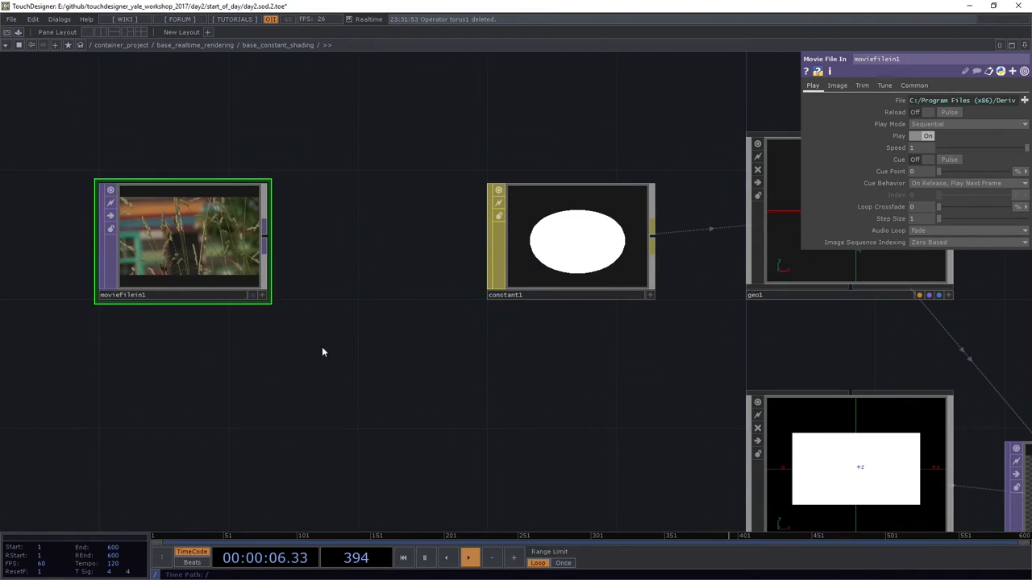
scroll(326, 352, up, 5)
drag(489, 289, 269, 276)
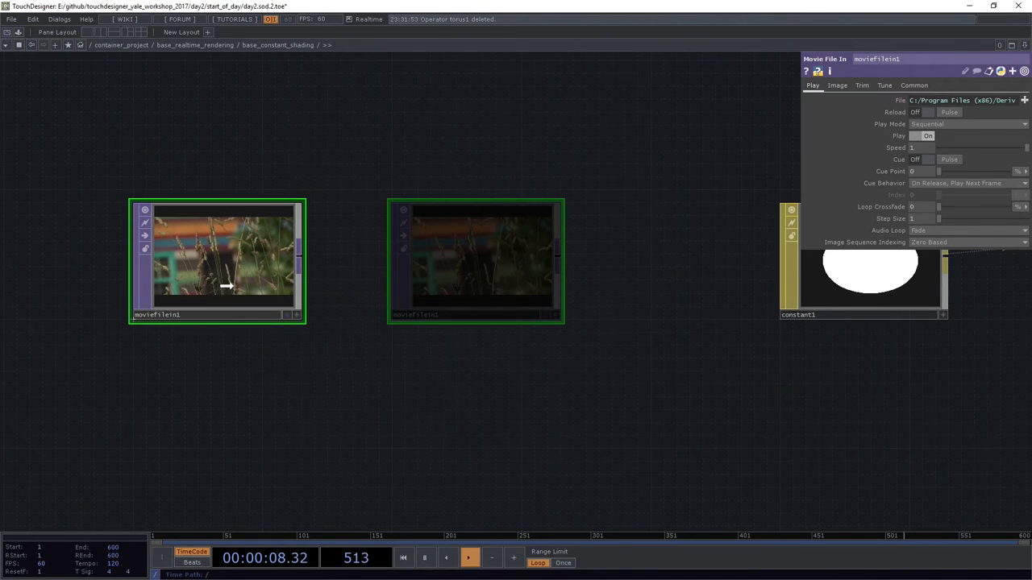
Append a Null TOP null1 after moviefilein1
right_click(304, 260)
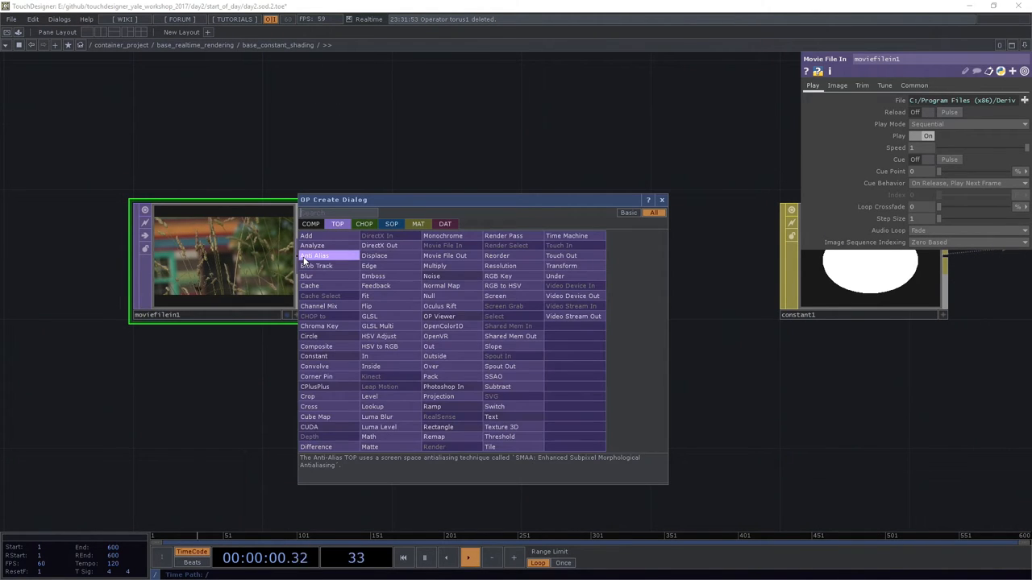
click(429, 296)
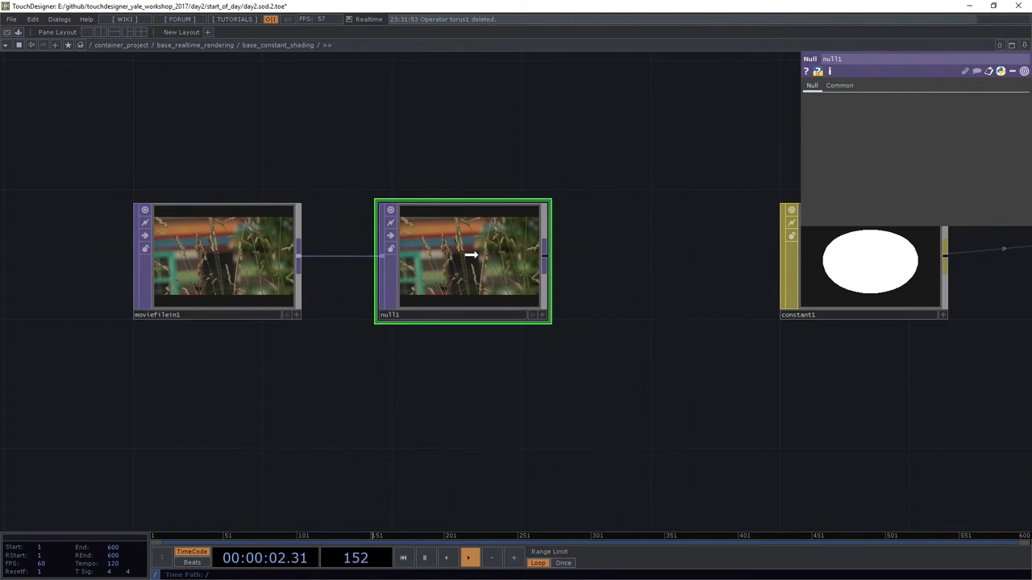
click(471, 255)
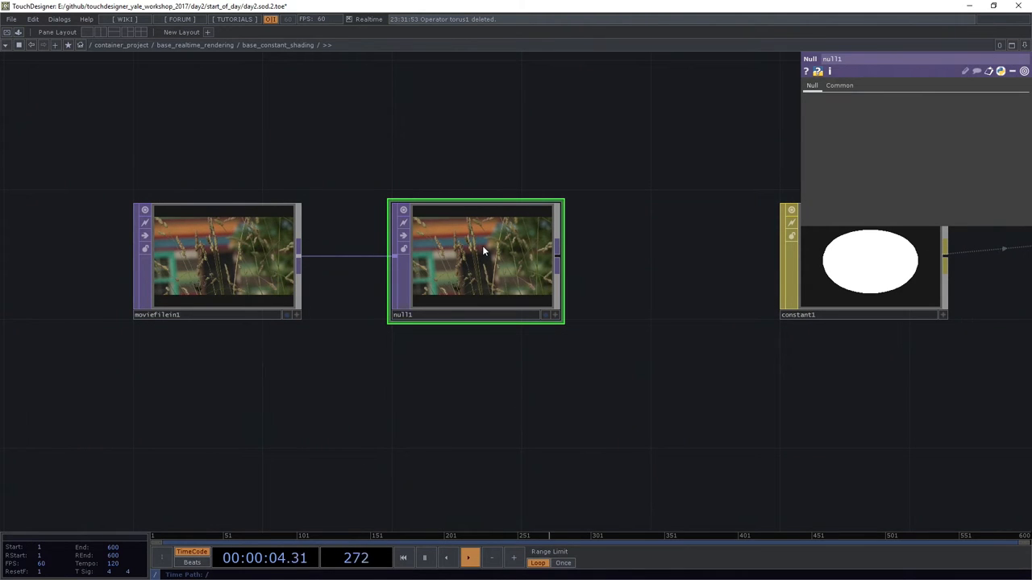
Make null1 the Color Map of constant1 so the rectangle shows the grass video
drag(662, 174, 306, 222)
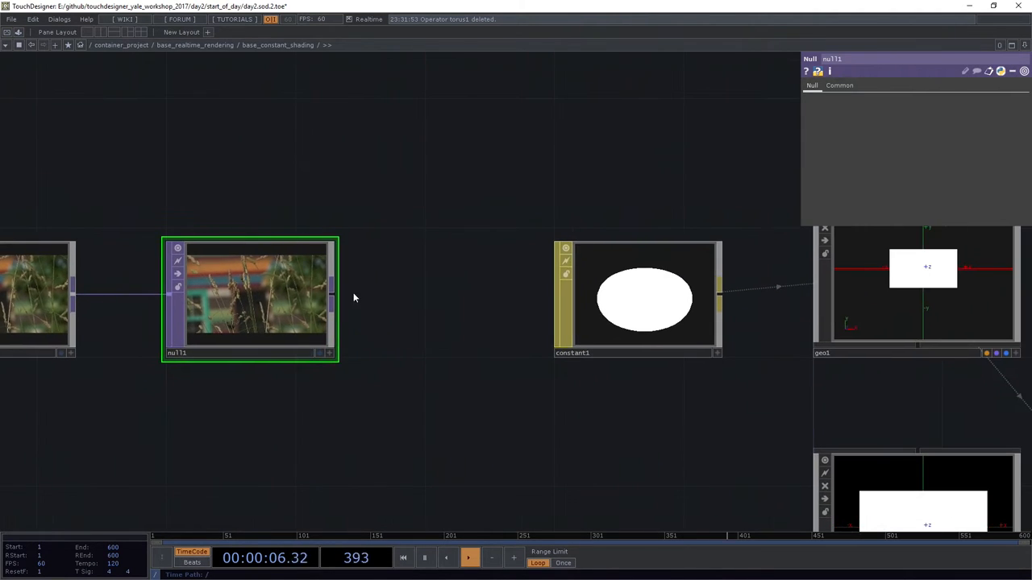
mouse_move(228, 320)
mouse_down()
mouse_move(599, 308)
mouse_move(965, 139)
mouse_up()
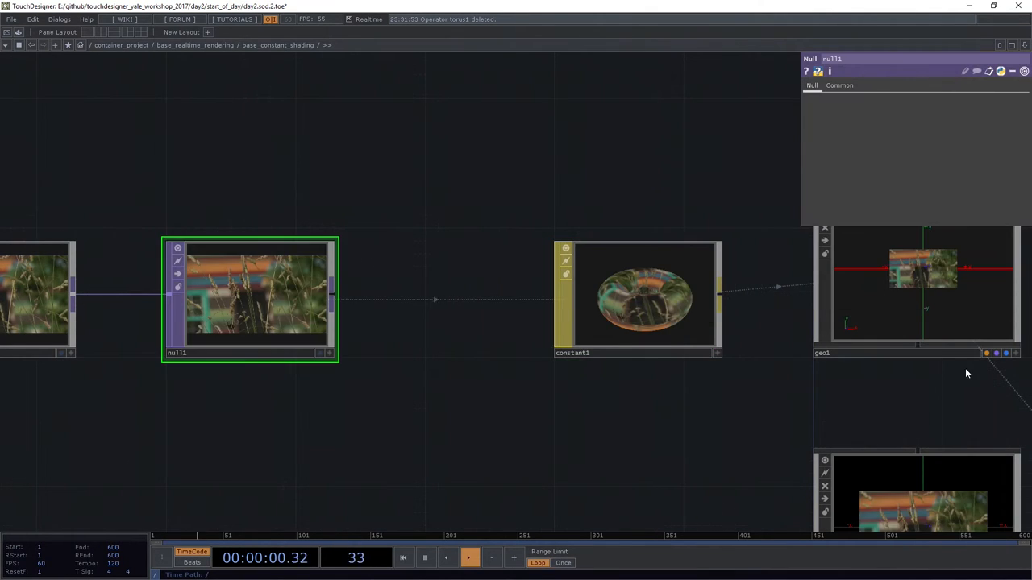
drag(965, 367, 491, 203)
scroll(491, 203, up, 3)
drag(645, 363, 483, 202)
scroll(668, 196, up, 3)
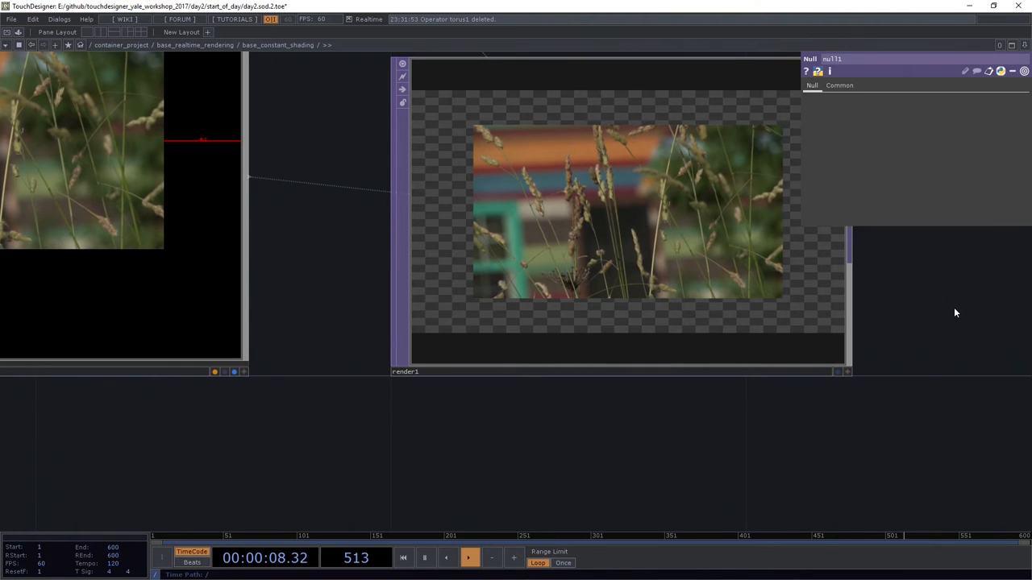
scroll(593, 208, up, 2)
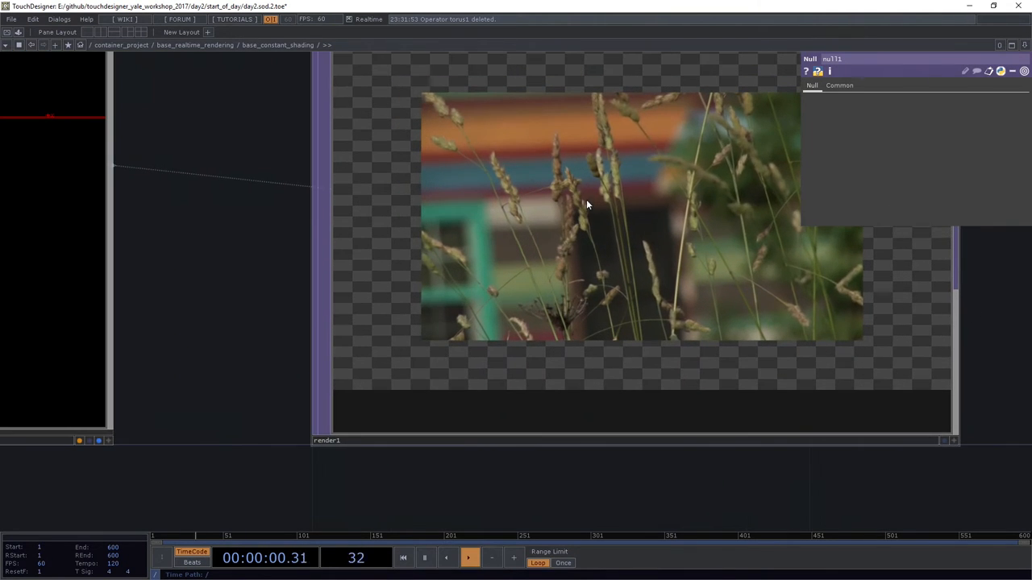
scroll(550, 385, down, 8)
drag(550, 385, 532, 318)
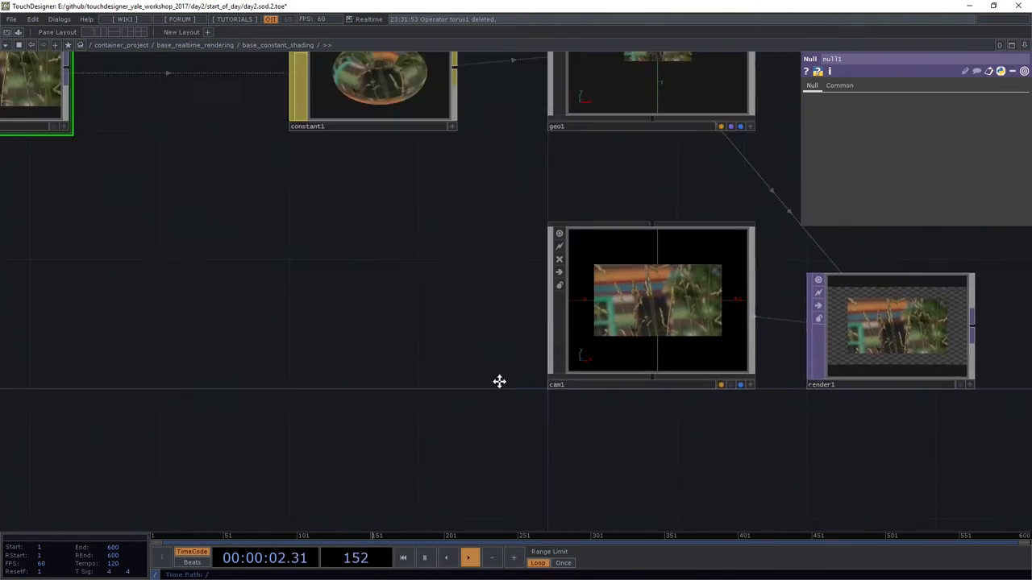
scroll(532, 318, up, 4)
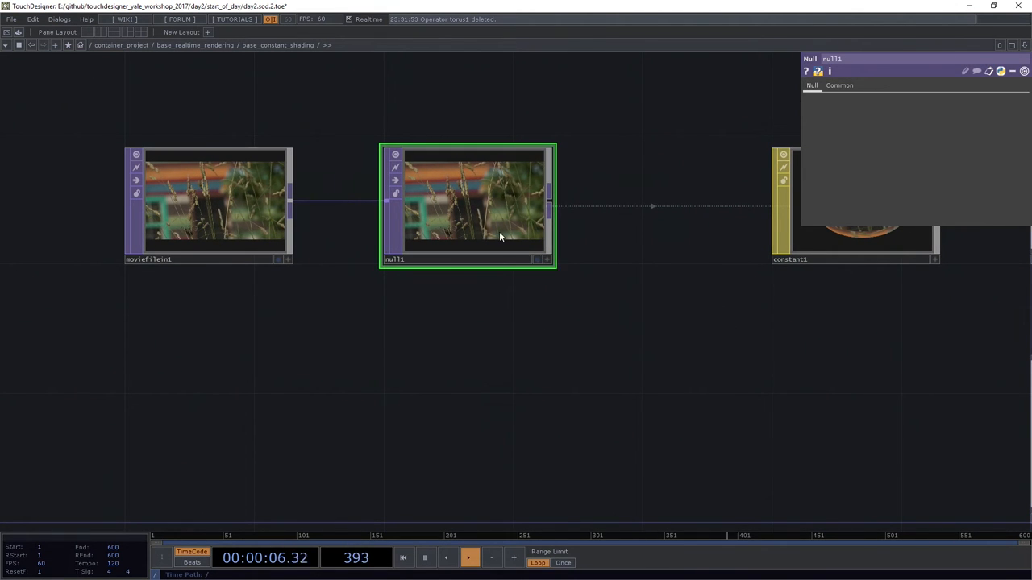
drag(781, 330, 564, 339)
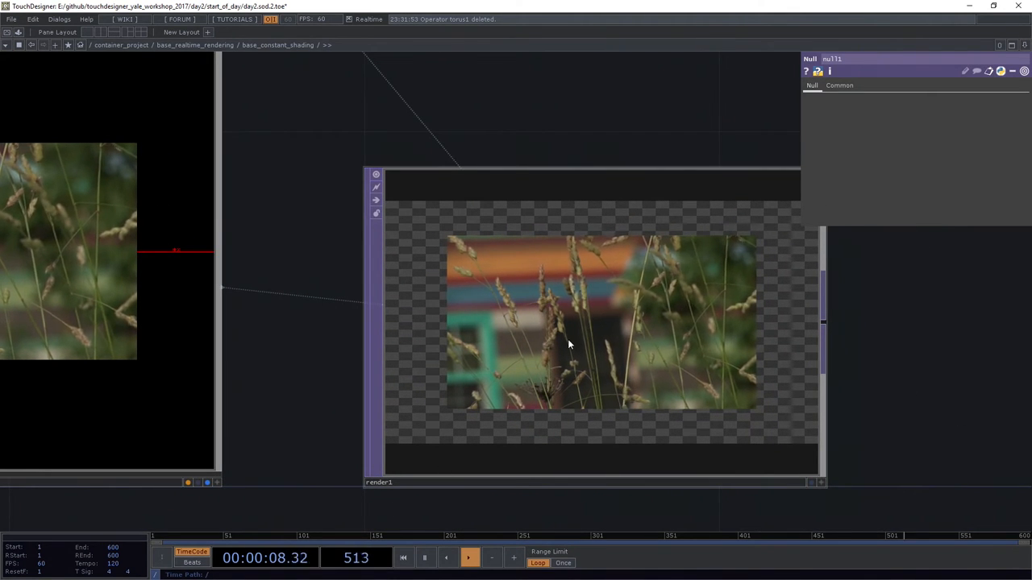
scroll(572, 337, down, 2)
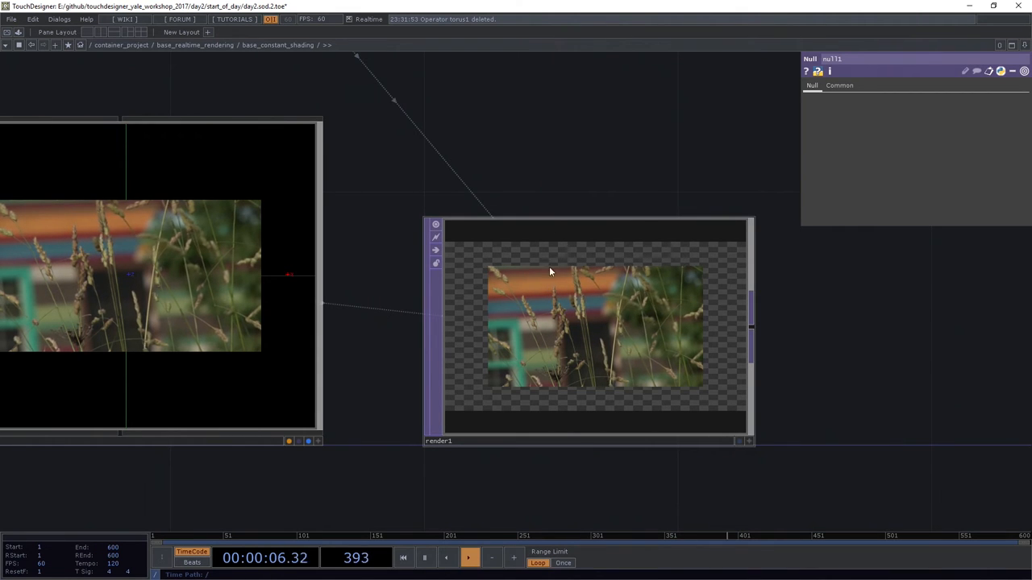
scroll(513, 152, down, 5)
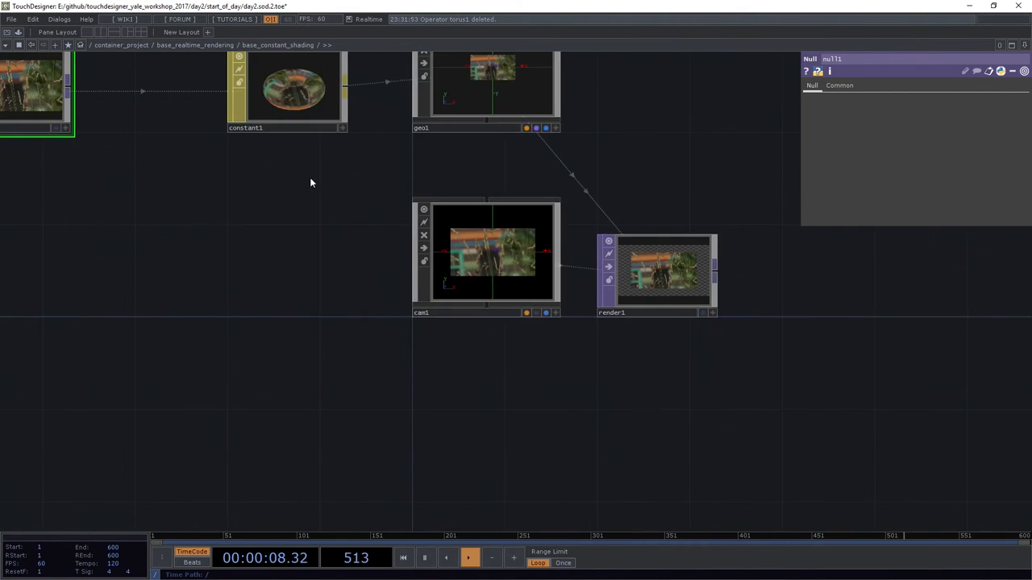
scroll(448, 259, down, 2)
scroll(630, 199, up, 3)
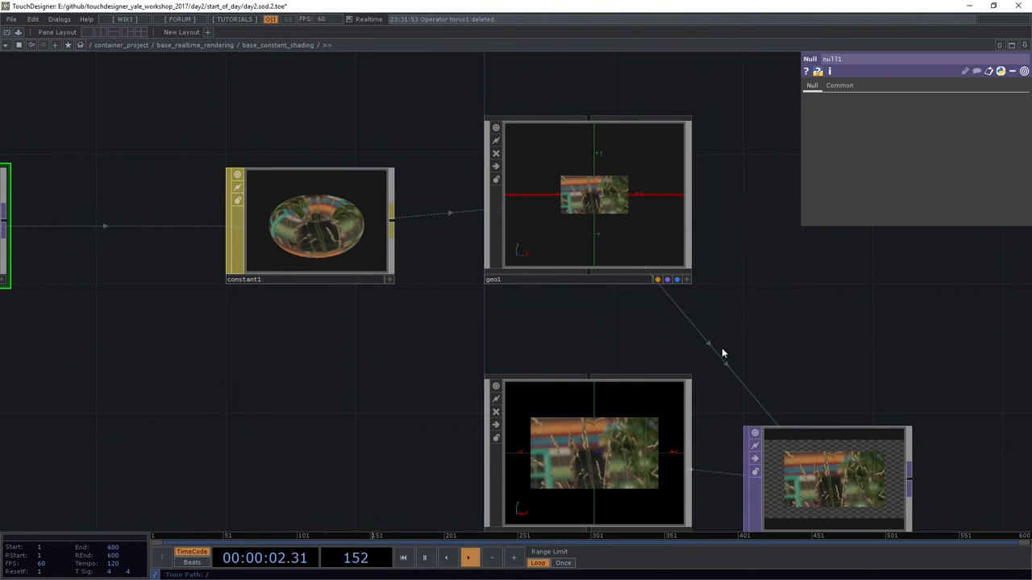
drag(721, 348, 633, 288)
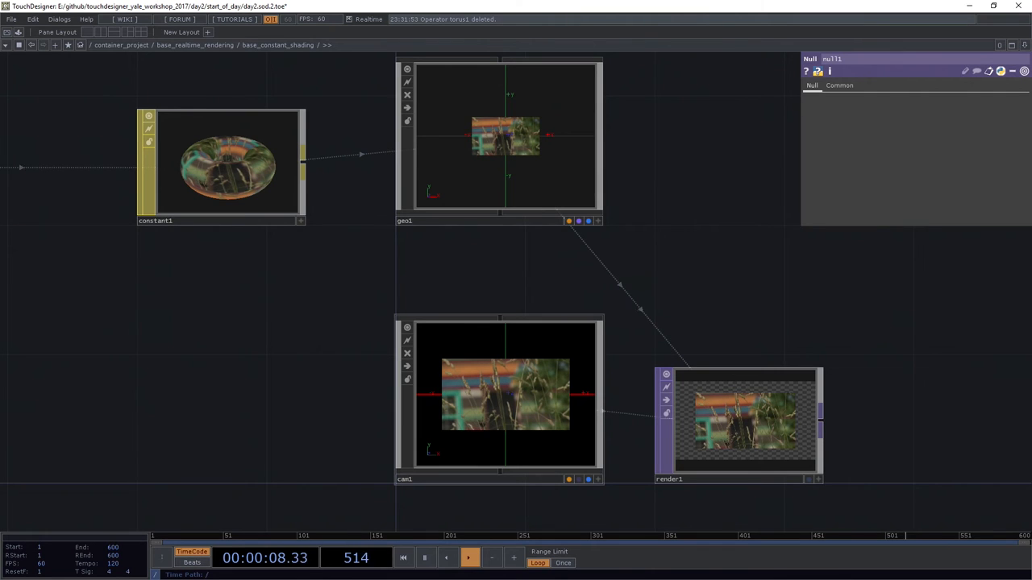
Move cam1 sideways and rotate it about 7.51 on Y to give the rectangle perspective distortion
click(502, 427)
scroll(579, 235, up, 3)
mouse_move(936, 123)
mouse_down()
mouse_move(945, 105)
mouse_move(909, 129)
mouse_move(931, 125)
mouse_up()
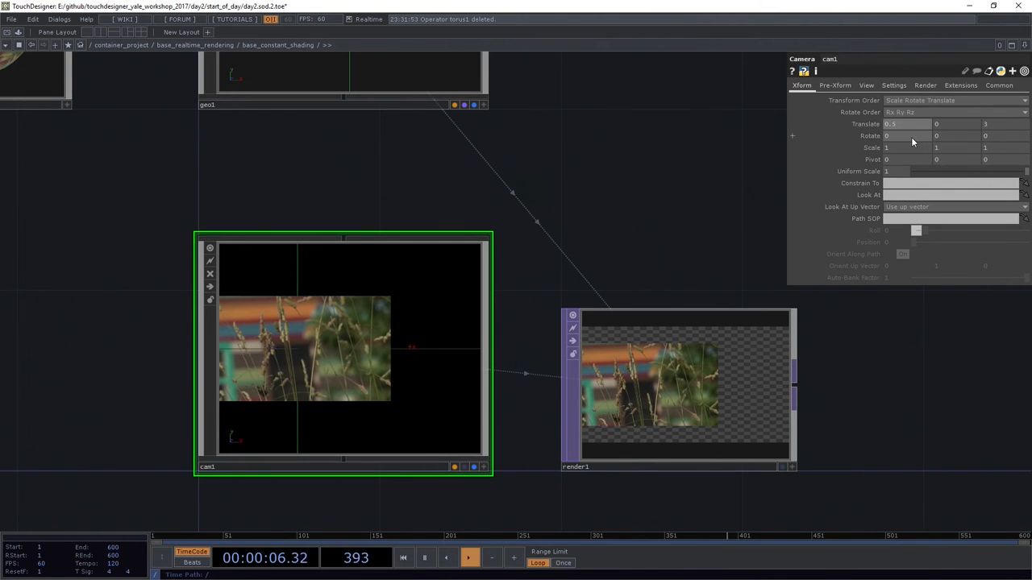
mouse_move(907, 135)
mouse_down()
mouse_move(850, 154)
mouse_move(903, 136)
mouse_move(966, 143)
mouse_move(964, 120)
mouse_up()
scroll(565, 346, up, 5)
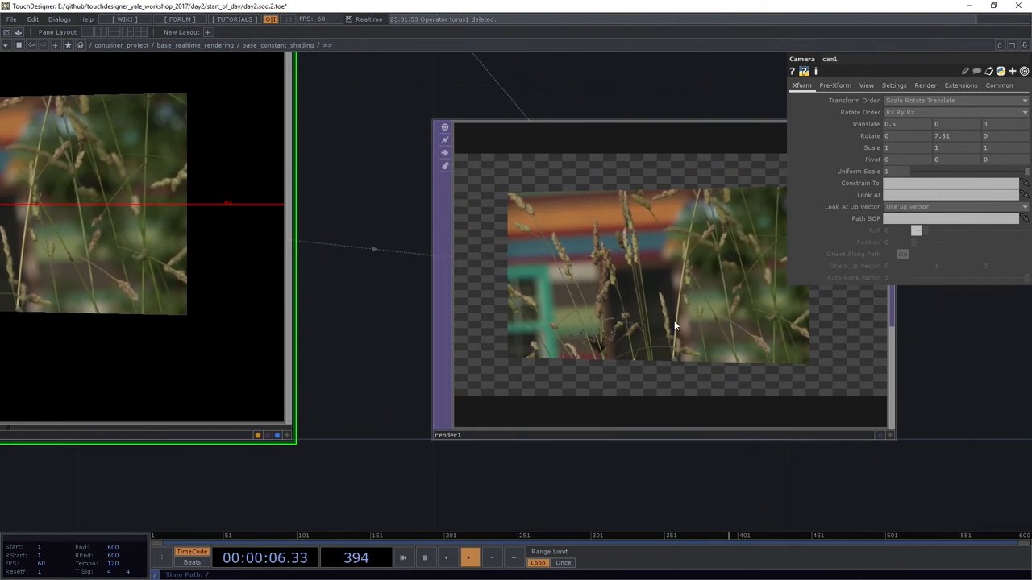
drag(718, 484, 660, 492)
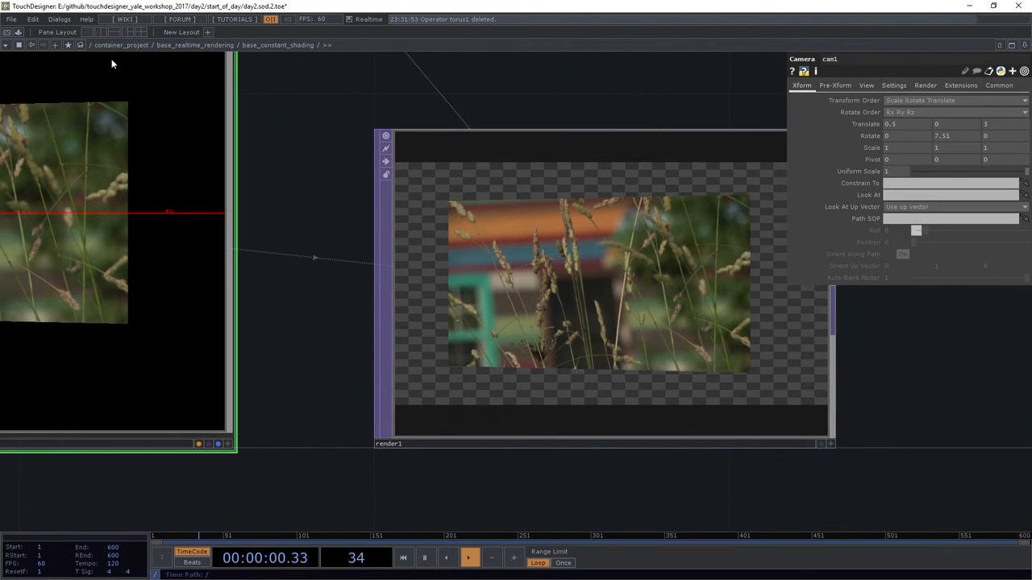
click(100, 33)
Turn the right pane into a Geometry Viewer showing the 3D scene
click(522, 46)
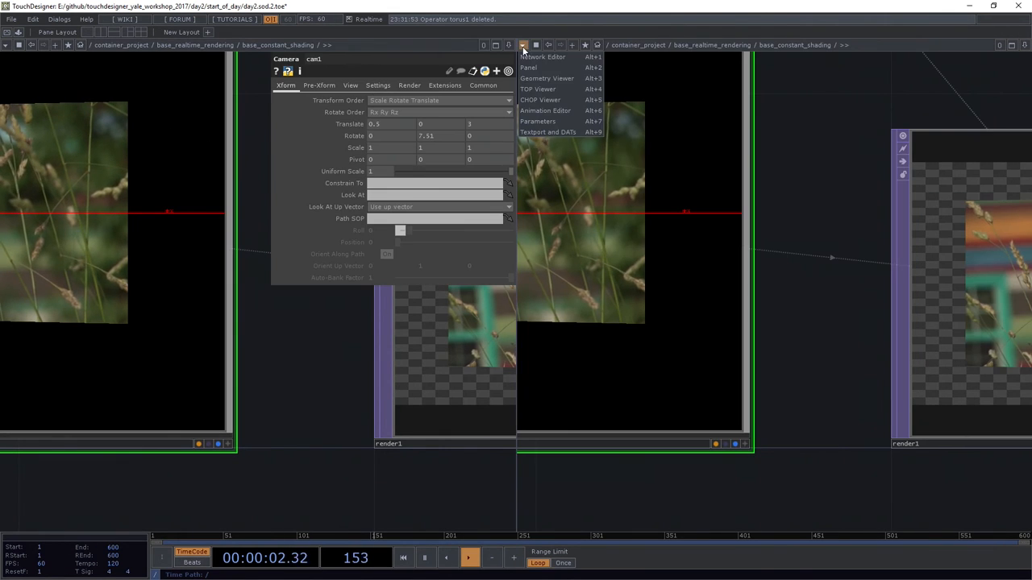
click(546, 79)
drag(548, 85, 829, 359)
scroll(362, 370, down, 3)
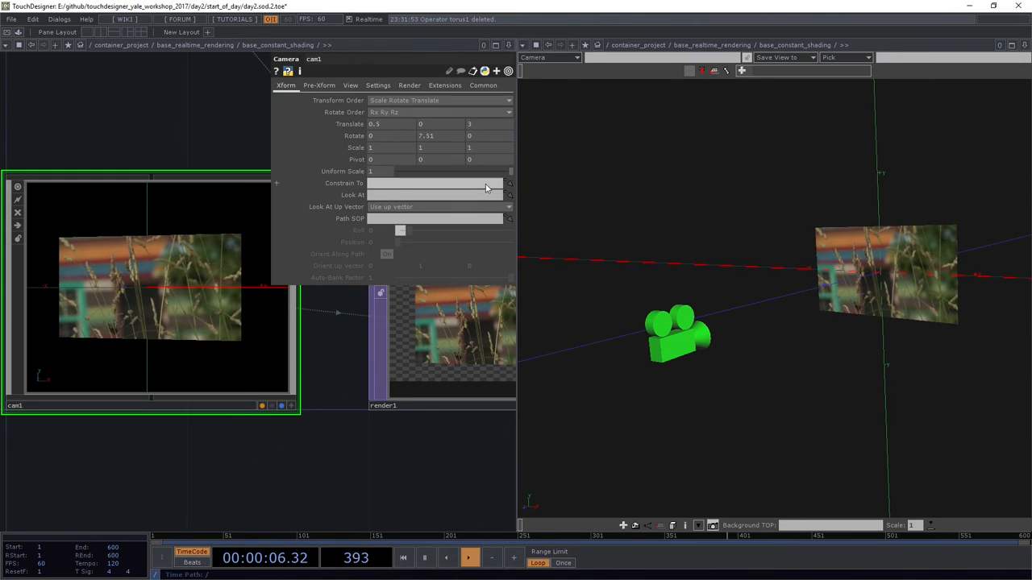
Set cam1 Rotate Y to 27.71 and Translate X to 1.7, checking the result in the 3D view
drag(426, 135, 425, 113)
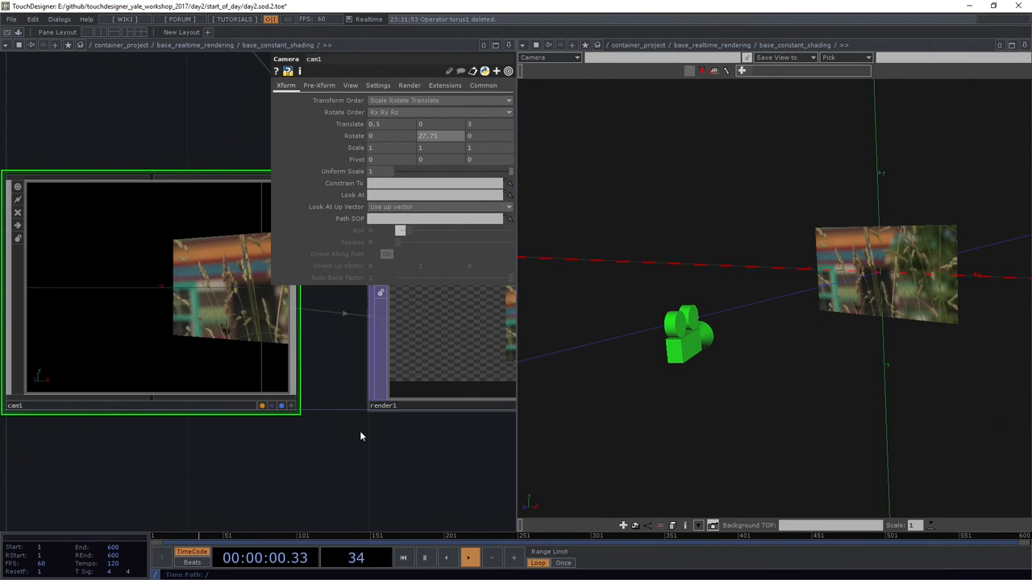
drag(357, 445, 172, 434)
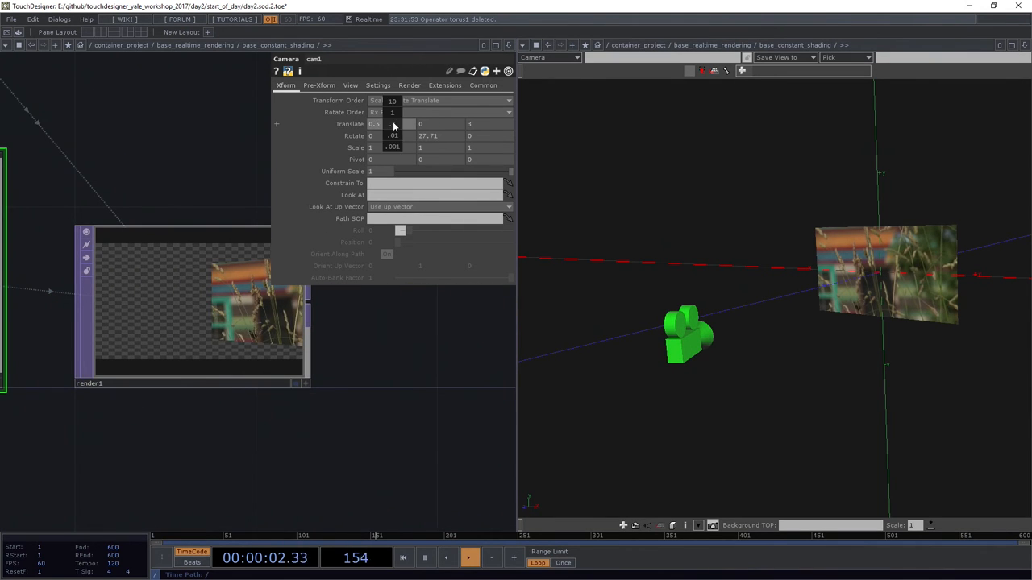
drag(394, 127, 394, 109)
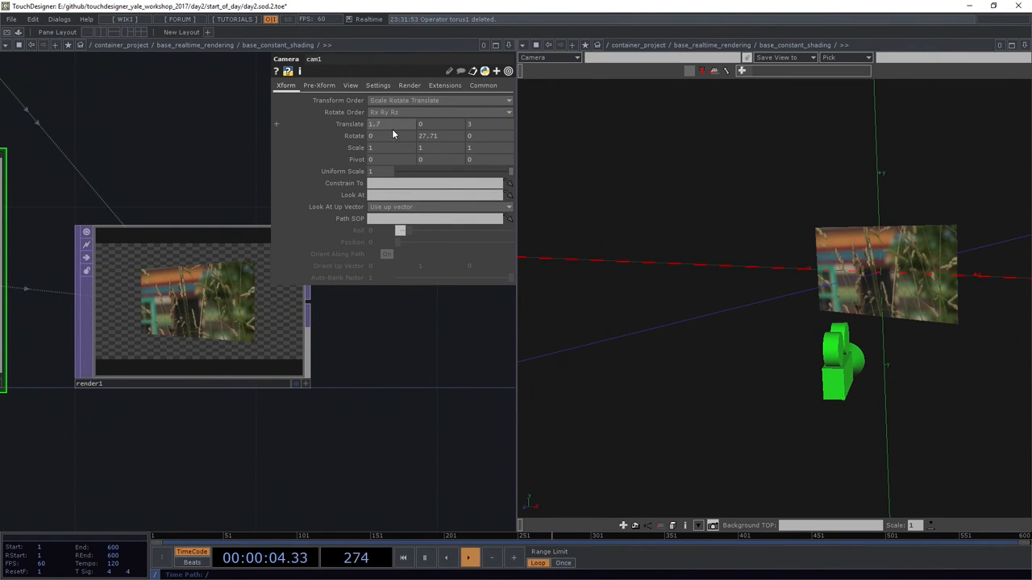
drag(774, 303, 837, 374)
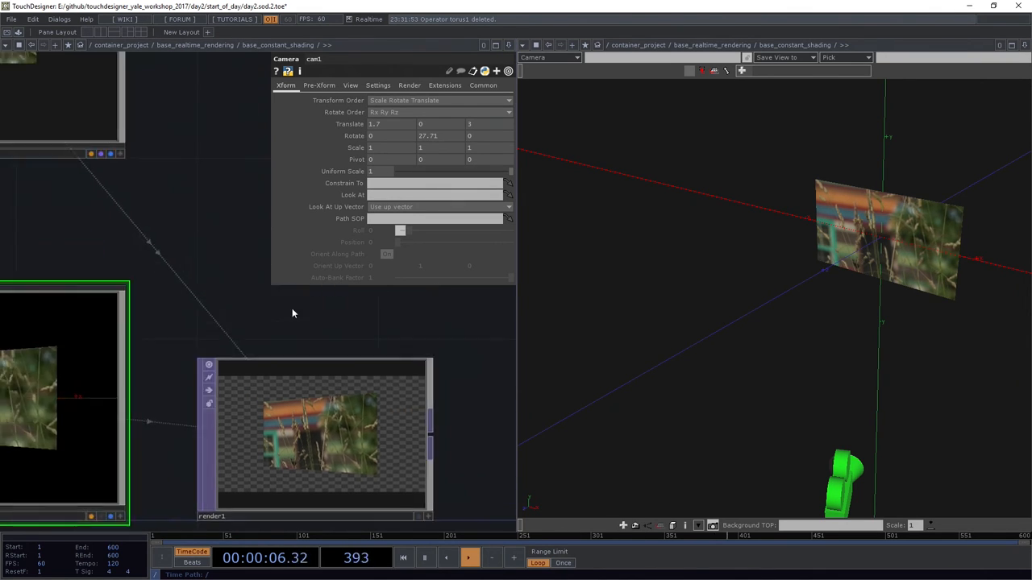
scroll(295, 307, down, 5)
Add a Corner Pin TOP corner1 fed by moviefilein1
drag(129, 339, 204, 366)
scroll(205, 366, up, 5)
mouse_move(110, 382)
mouse_down()
mouse_move(202, 298)
mouse_move(274, 401)
mouse_up()
key(Tab)
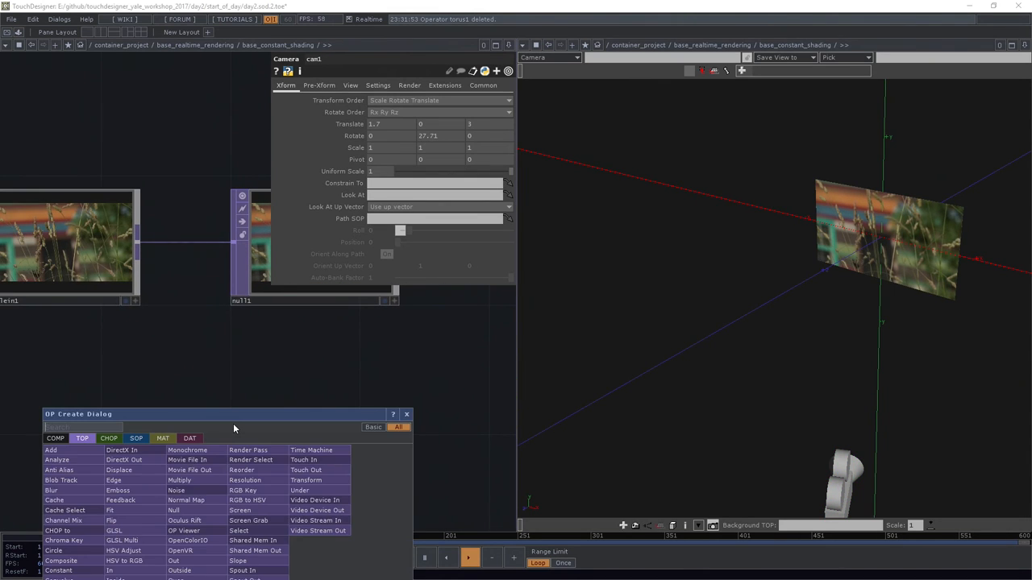
text(co)
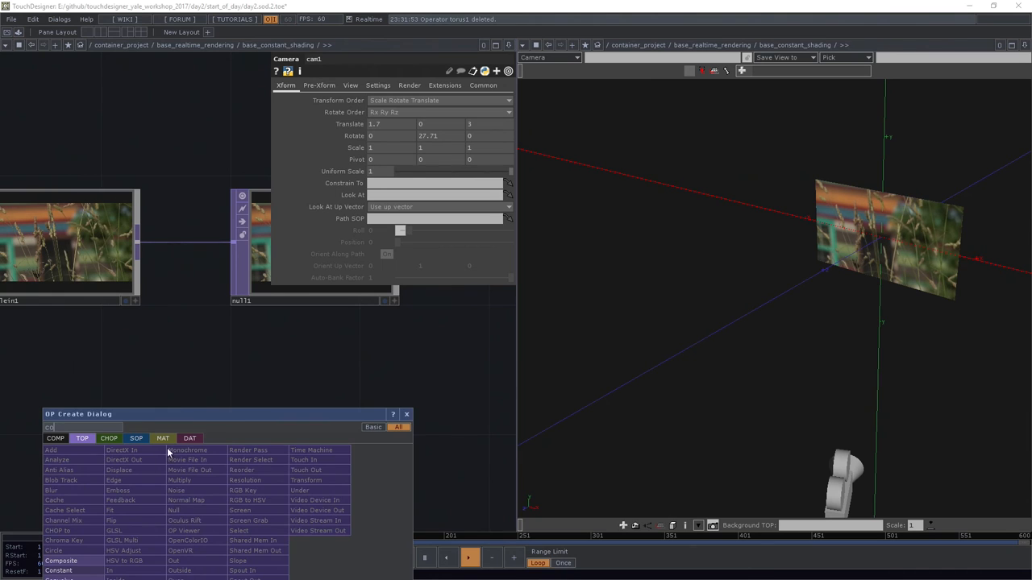
text(r)
click(154, 464)
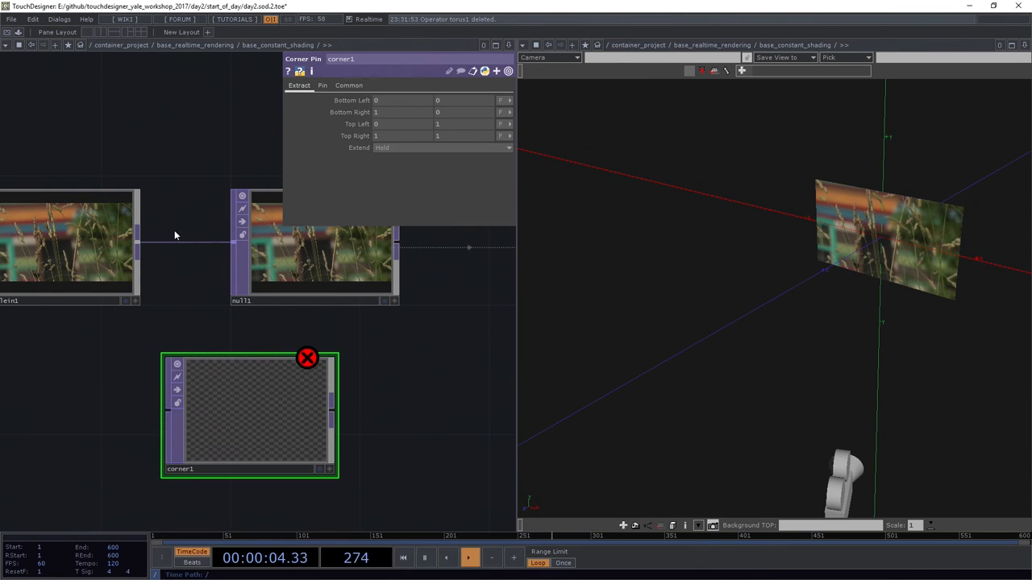
drag(140, 242, 166, 412)
scroll(184, 415, up, 2)
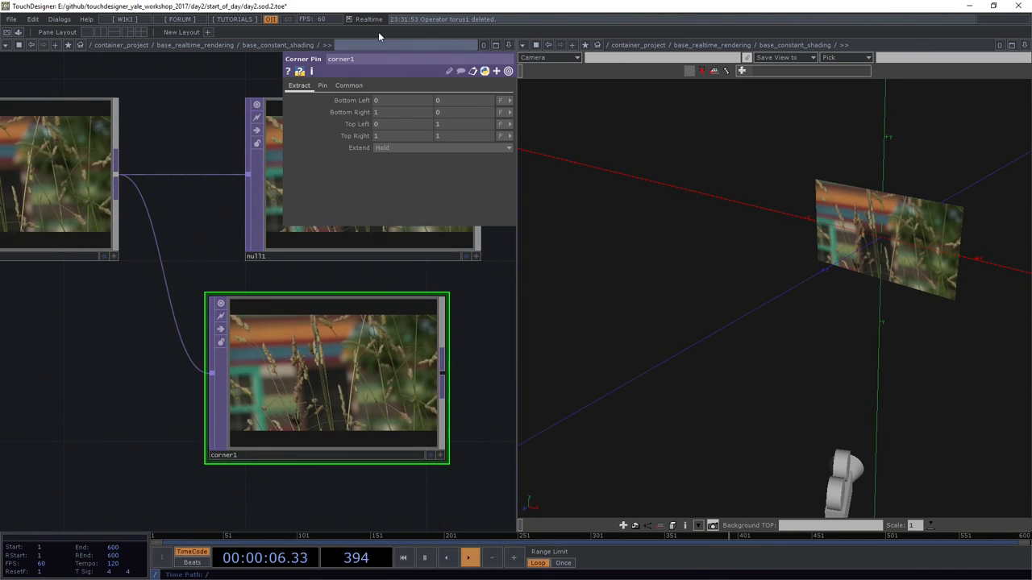
Set corner1's Bottom Left to 0.3/0.2 and Top Left to 0.1/0.77 to skew the image
click(323, 86)
drag(377, 100, 385, 81)
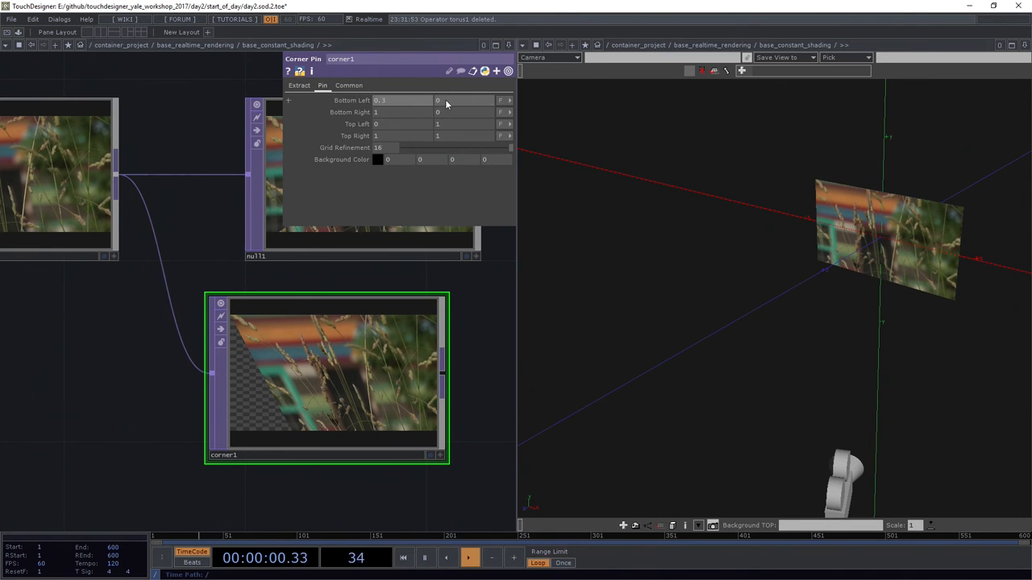
drag(440, 100, 445, 81)
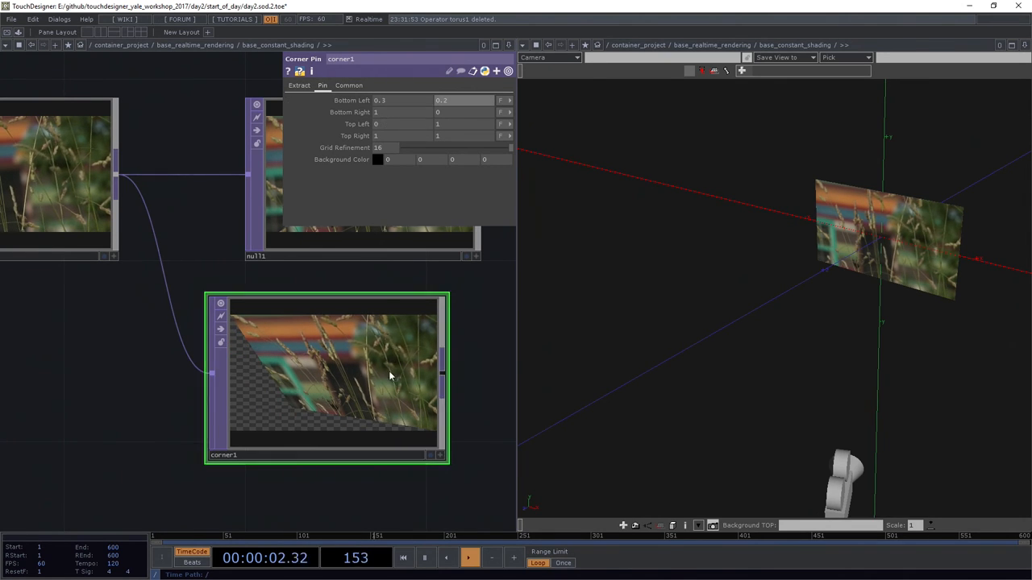
scroll(390, 389, up, 2)
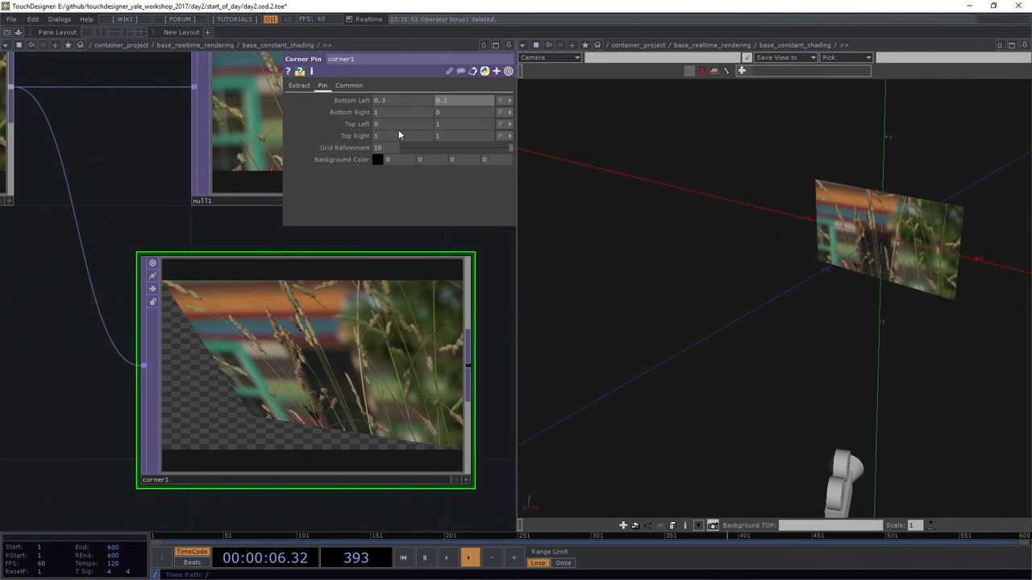
mouse_move(376, 123)
mouse_down()
mouse_move(462, 111)
mouse_move(461, 129)
mouse_up()
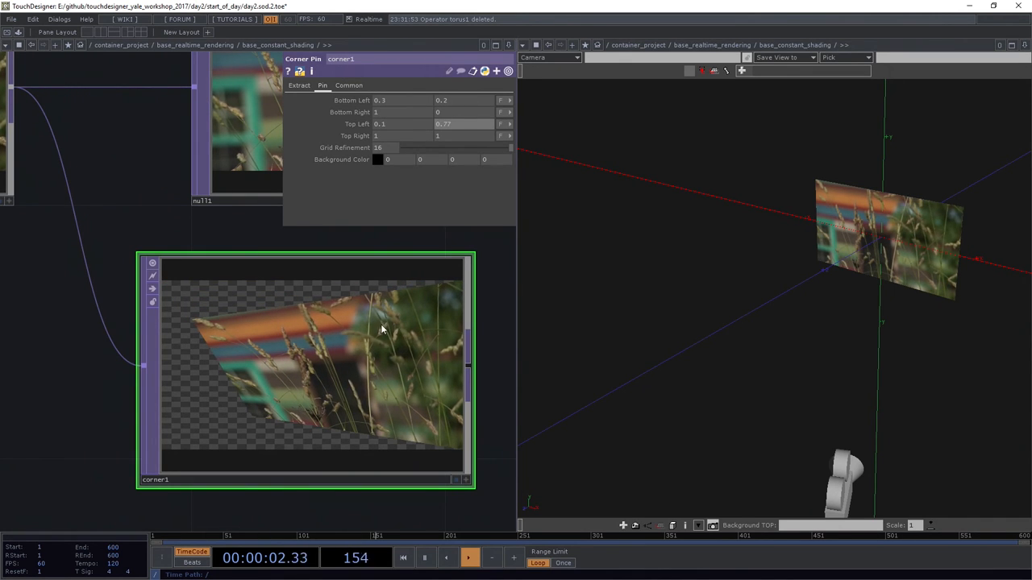
scroll(381, 327, down, 2)
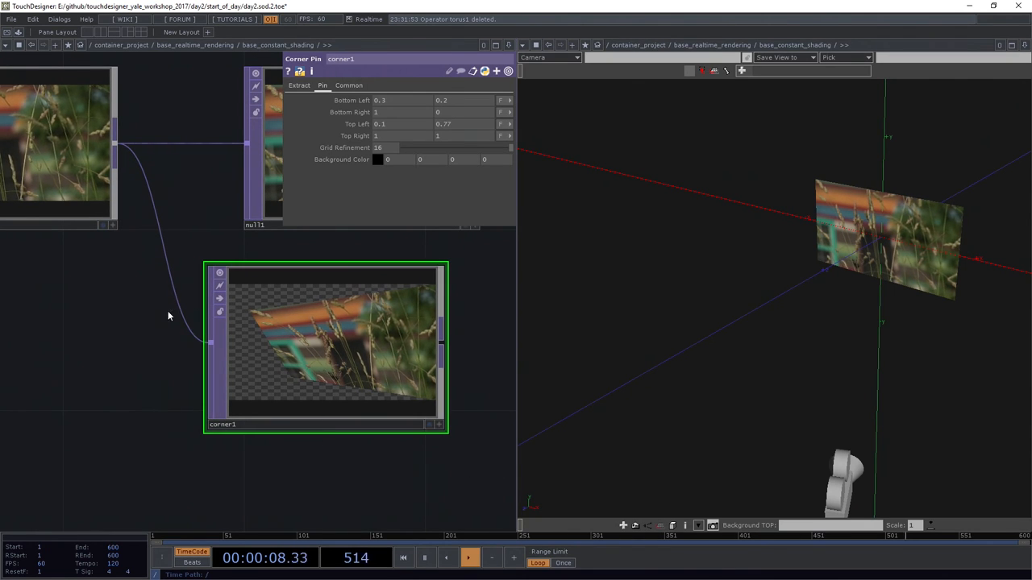
Delete corner1 and pan around to review moviefilein1, null1, constant1, geo1, cam1 and render1
key(Delete)
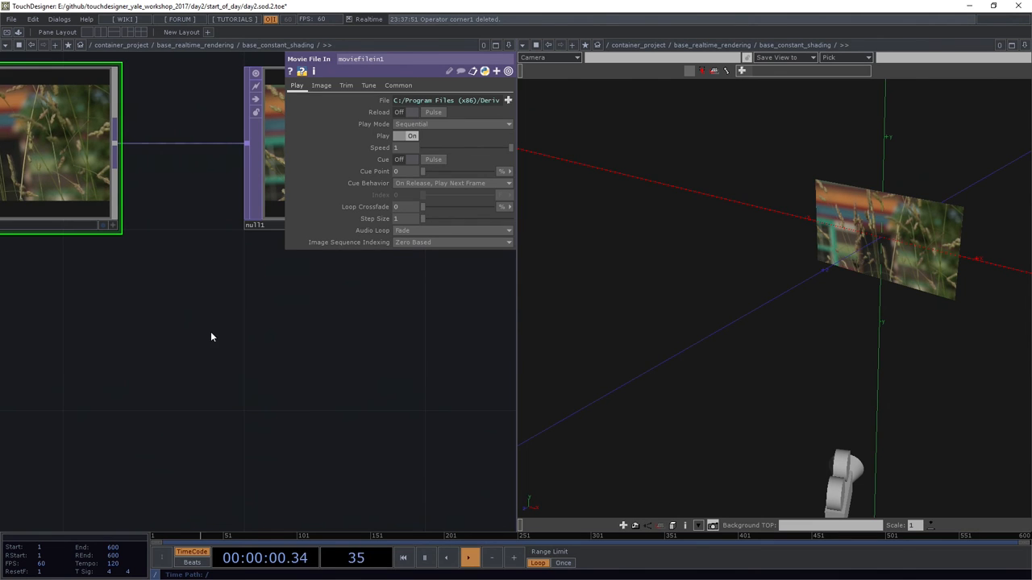
scroll(210, 331, down, 3)
scroll(320, 382, down, 3)
scroll(398, 472, up, 3)
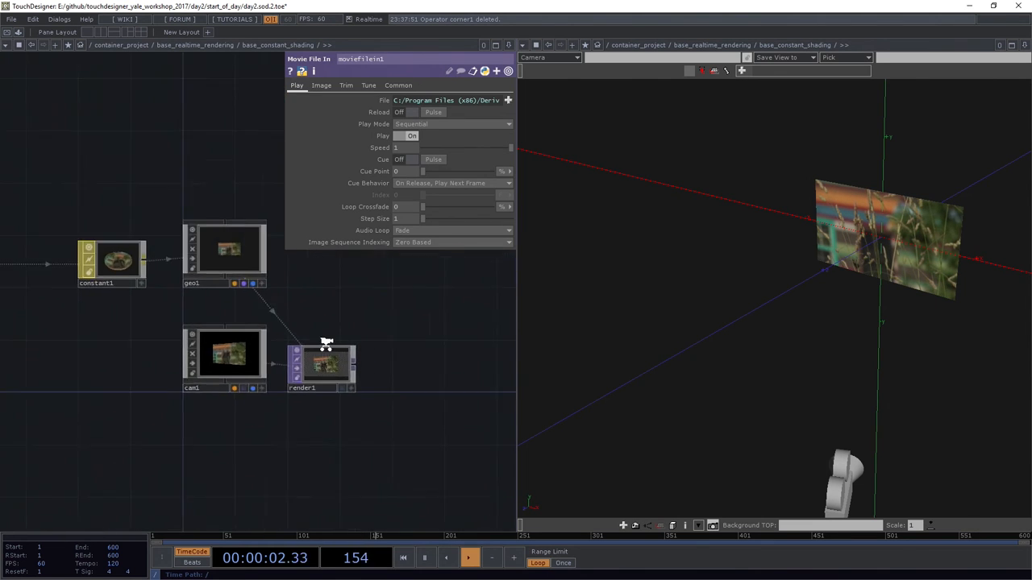
scroll(307, 412, up, 3)
scroll(304, 406, up, 3)
scroll(304, 406, up, 3)
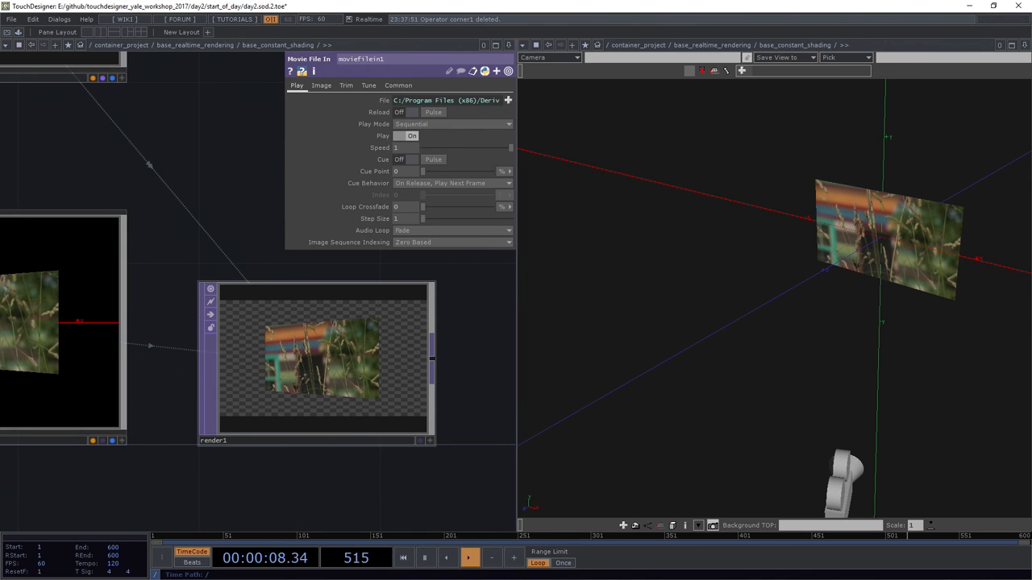
scroll(242, 282, down, 3)
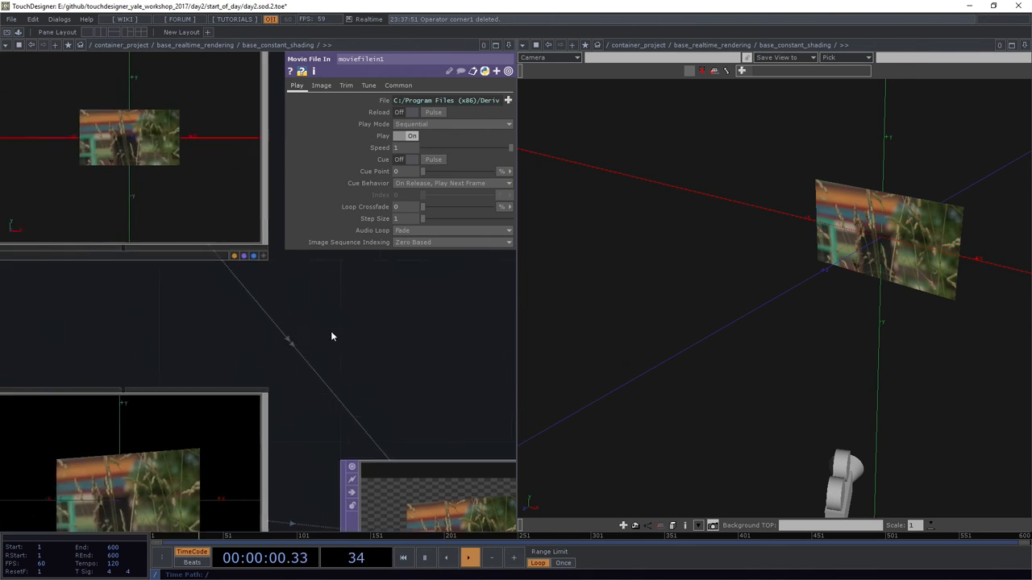
drag(331, 329, 164, 256)
scroll(163, 256, up, 2)
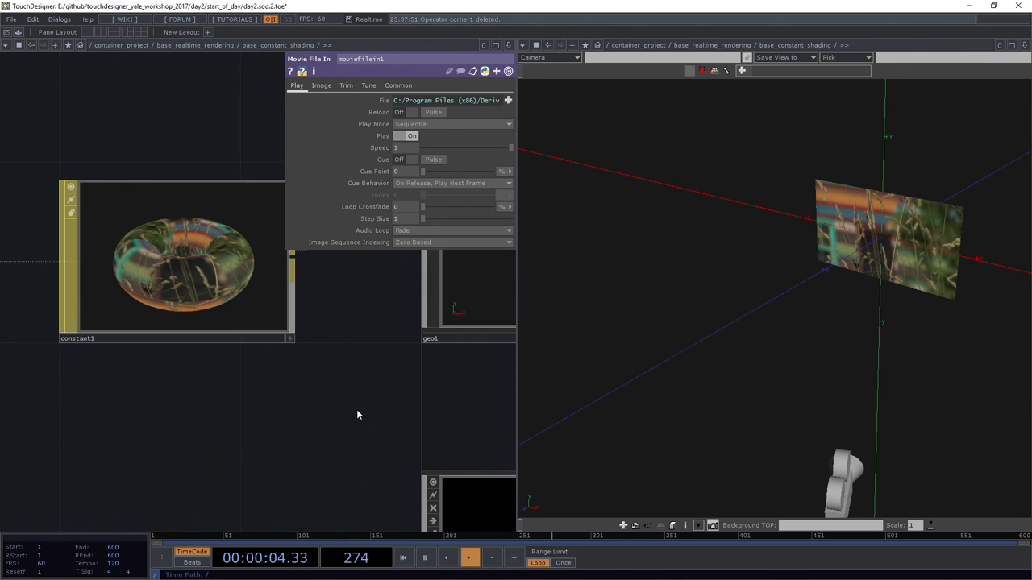
scroll(316, 410, down, 4)
drag(310, 428, 266, 383)
scroll(266, 383, up, 2)
scroll(257, 343, up, 2)
scroll(201, 323, up, 2)
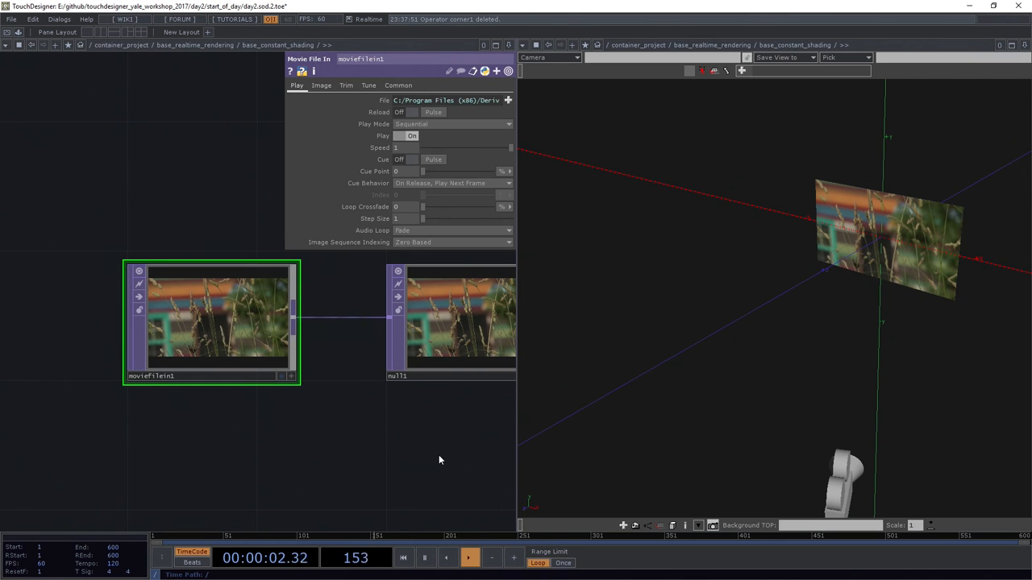
scroll(442, 459, down, 3)
scroll(153, 336, down, 2)
drag(154, 336, 322, 403)
scroll(404, 458, up, 3)
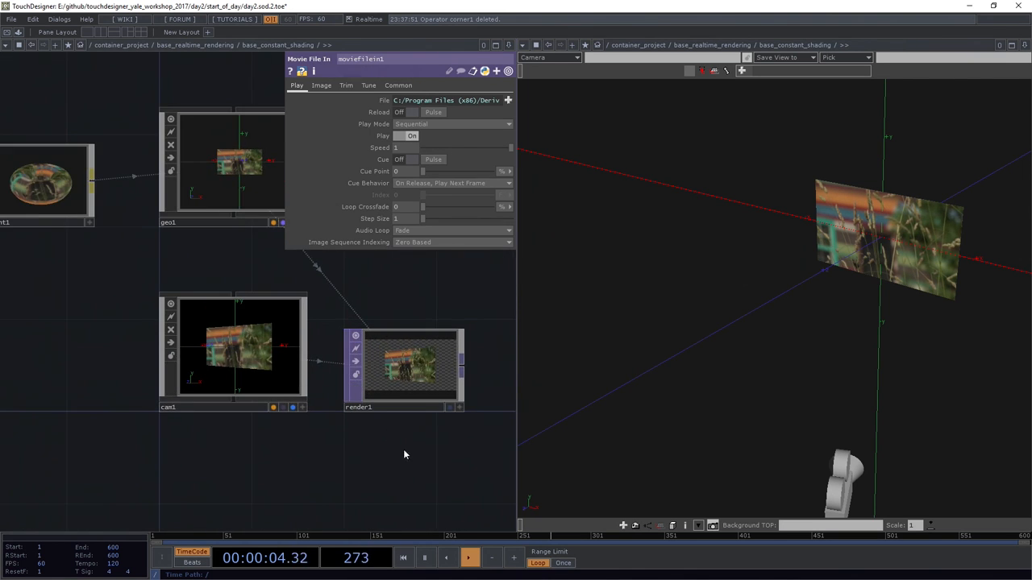
scroll(354, 371, up, 3)
scroll(352, 371, up, 3)
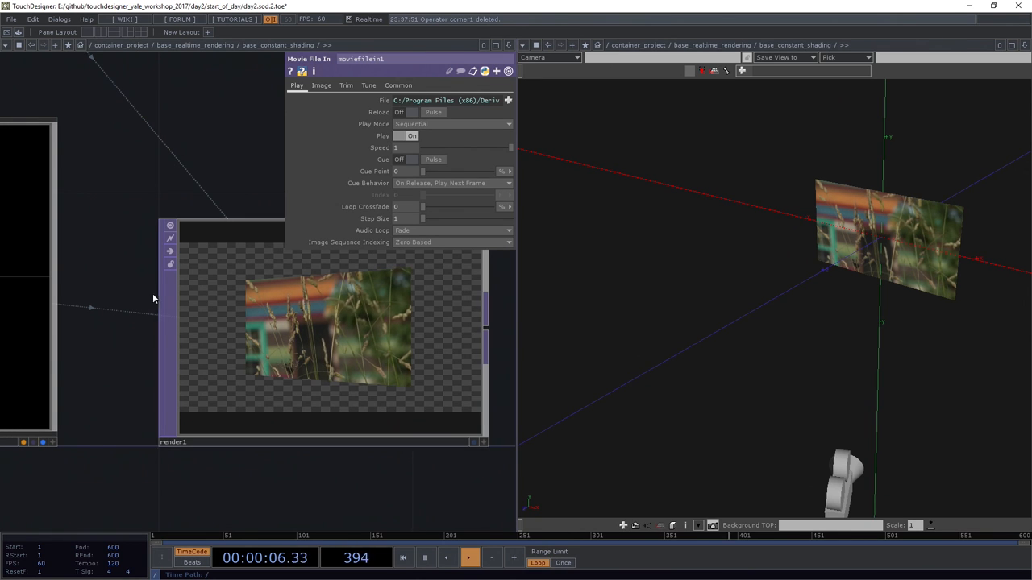
scroll(233, 295, down, 4)
drag(67, 284, 153, 242)
scroll(109, 266, up, 5)
drag(176, 336, 381, 429)
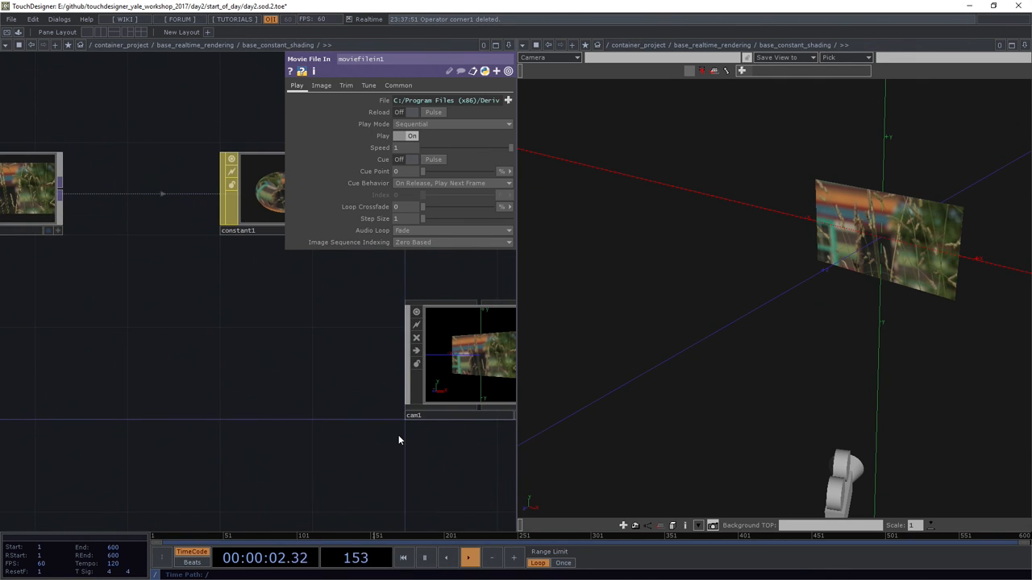
scroll(399, 435, down, 5)
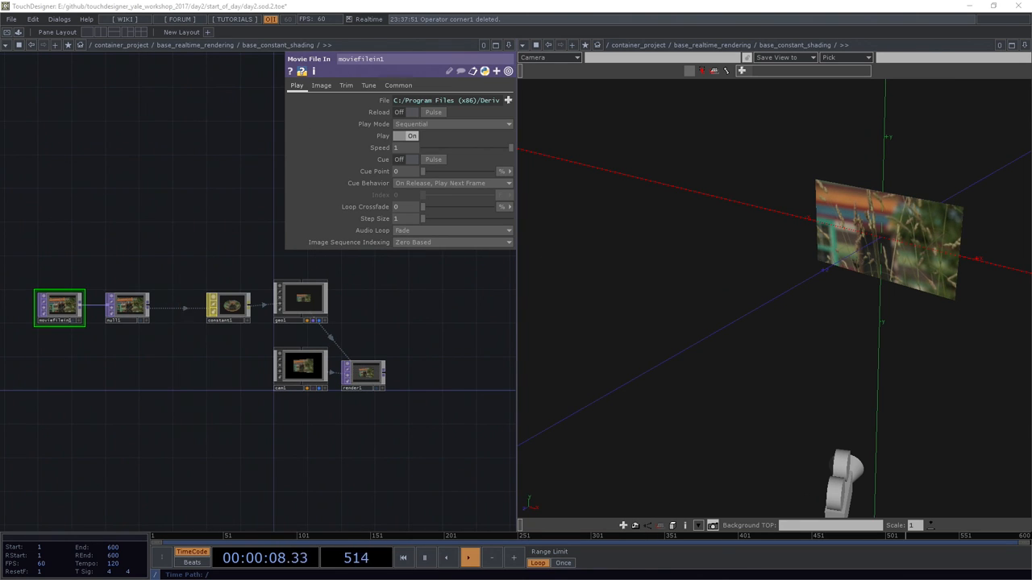
scroll(362, 387, up, 8)
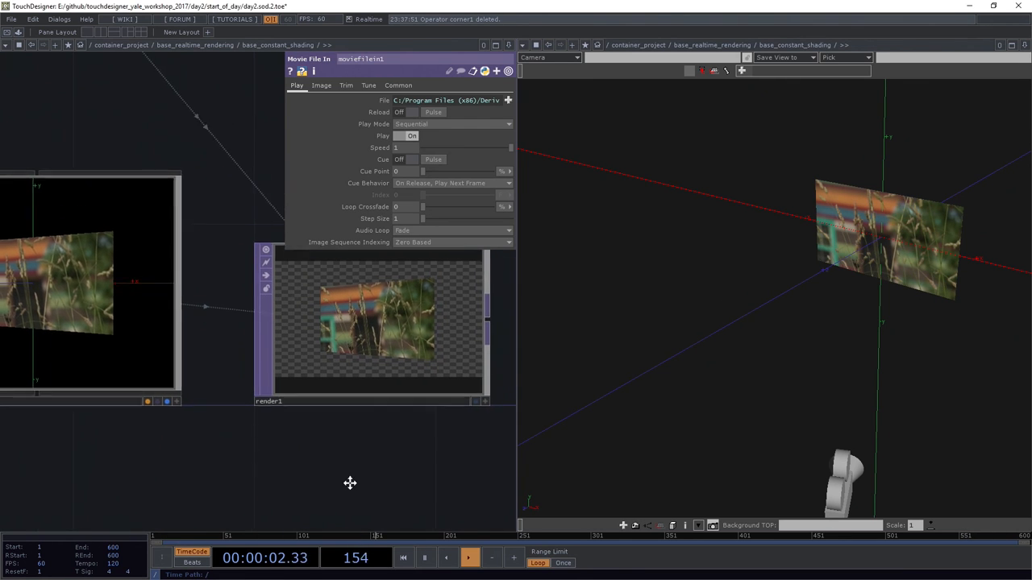
scroll(333, 287, down, 6)
scroll(364, 427, up, 8)
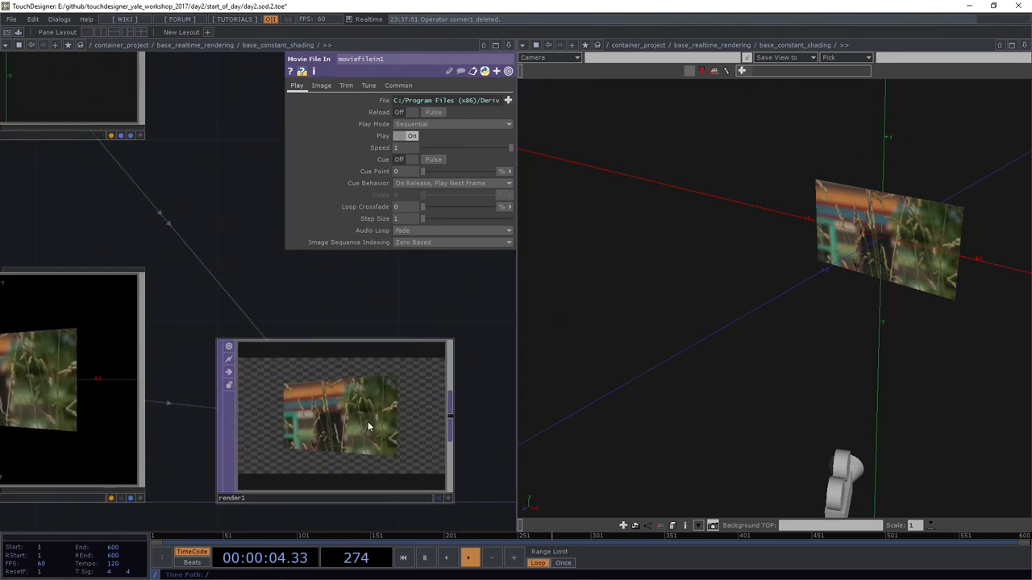
mouse_move(275, 302)
mouse_down()
mouse_move(269, 273)
mouse_move(300, 286)
mouse_up()
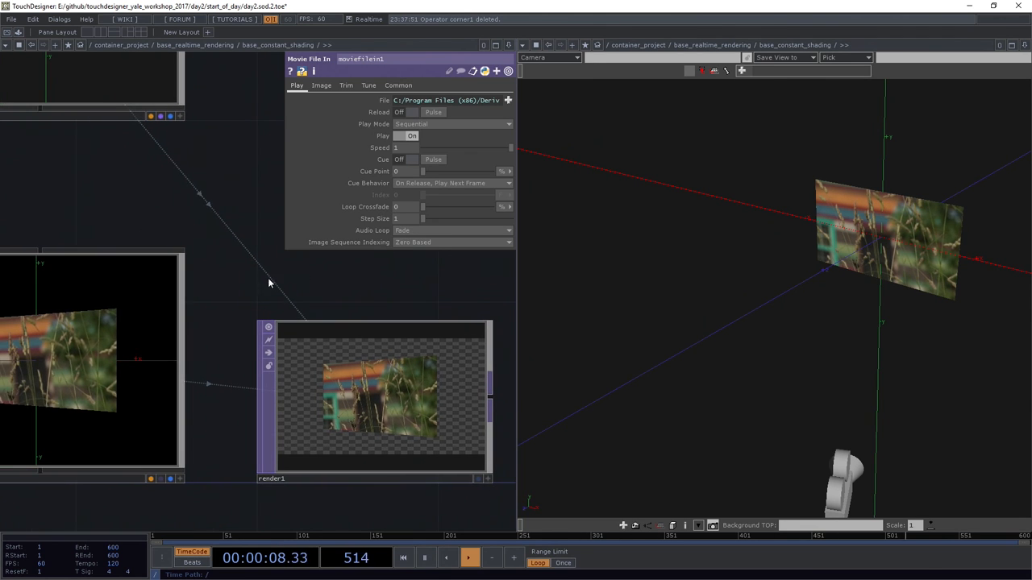
scroll(262, 276, down, 4)
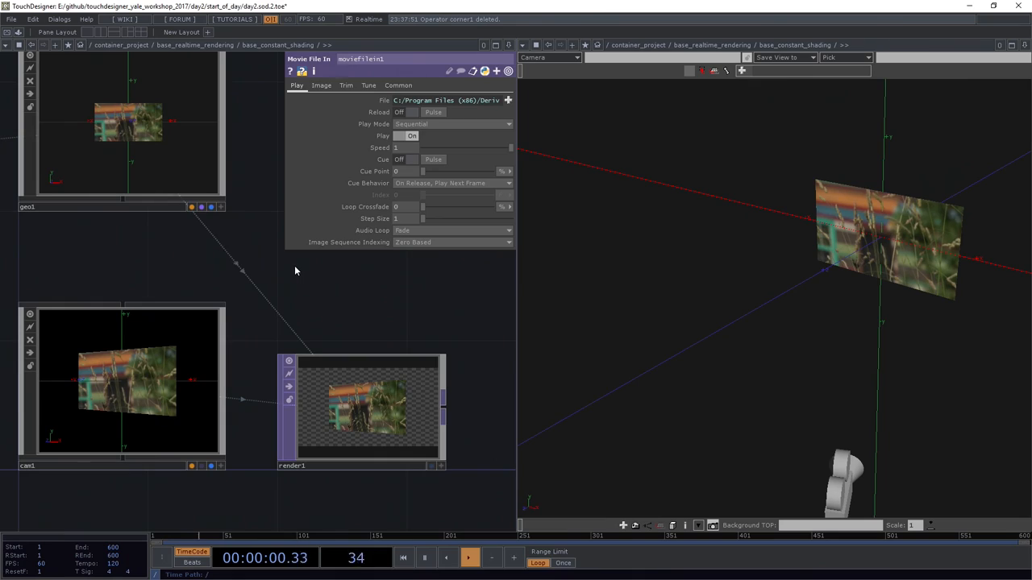